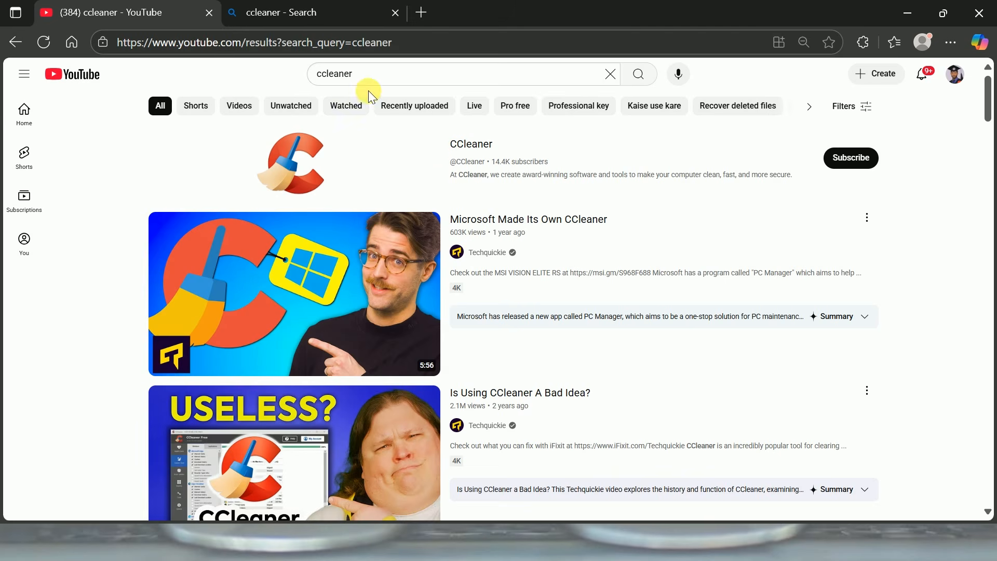
Browse the YouTube video results for CCleaner
{"action": "scroll", "coordinate": [457, 223], "scroll_direction": "down", "scroll_amount": 5}
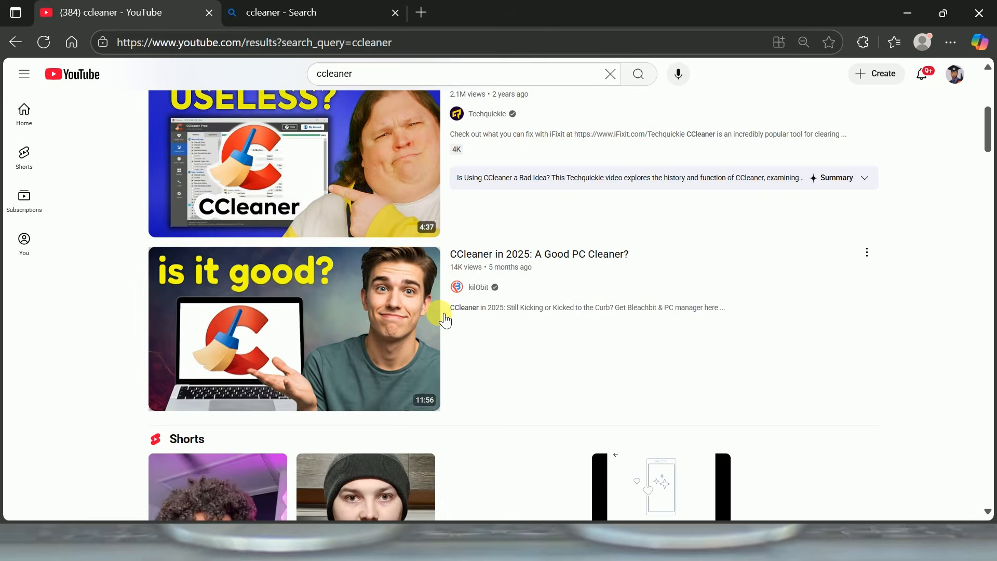
{"action": "scroll", "coordinate": [446, 321], "scroll_direction": "down", "scroll_amount": 12}
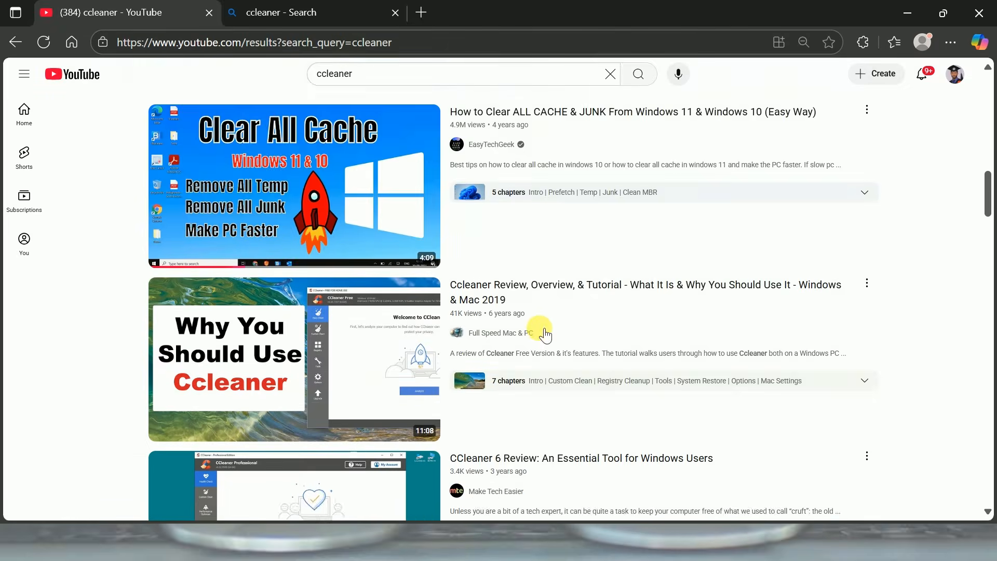
{"action": "scroll", "coordinate": [546, 335], "scroll_direction": "down", "scroll_amount": 2}
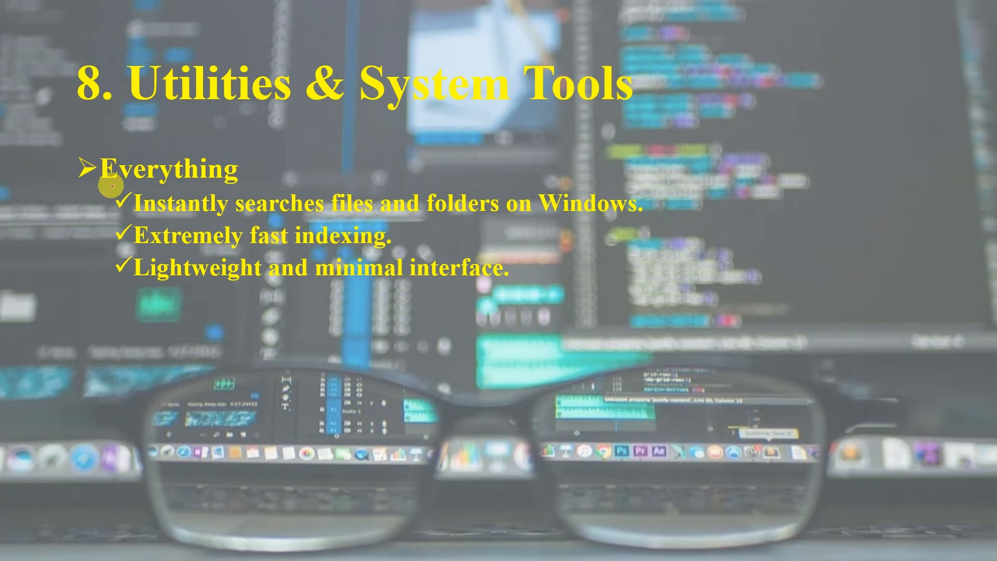
{"action": "left_click_drag", "start_coordinate": [111, 183], "coordinate": [187, 191]}
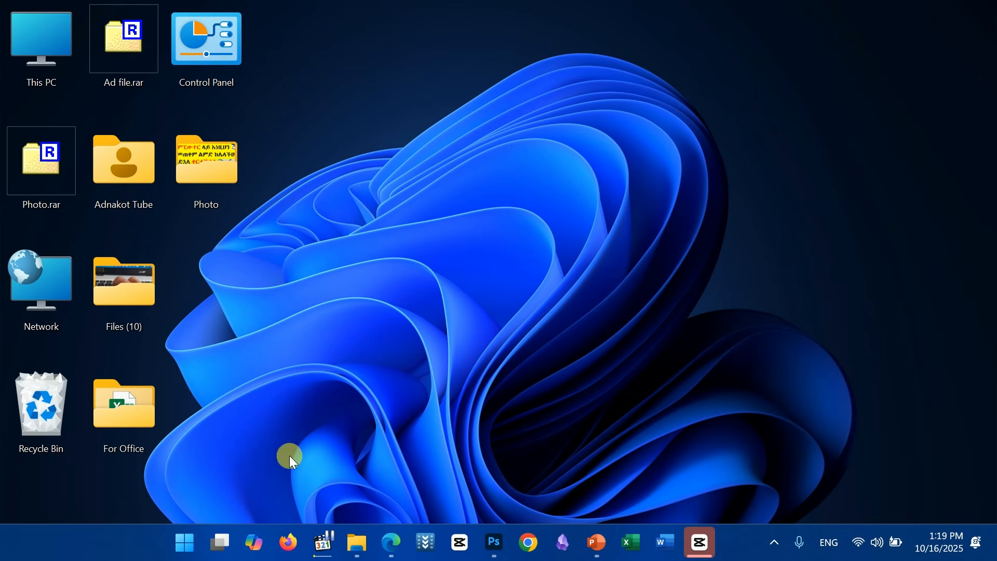
{"action": "right_click", "coordinate": [188, 544]}
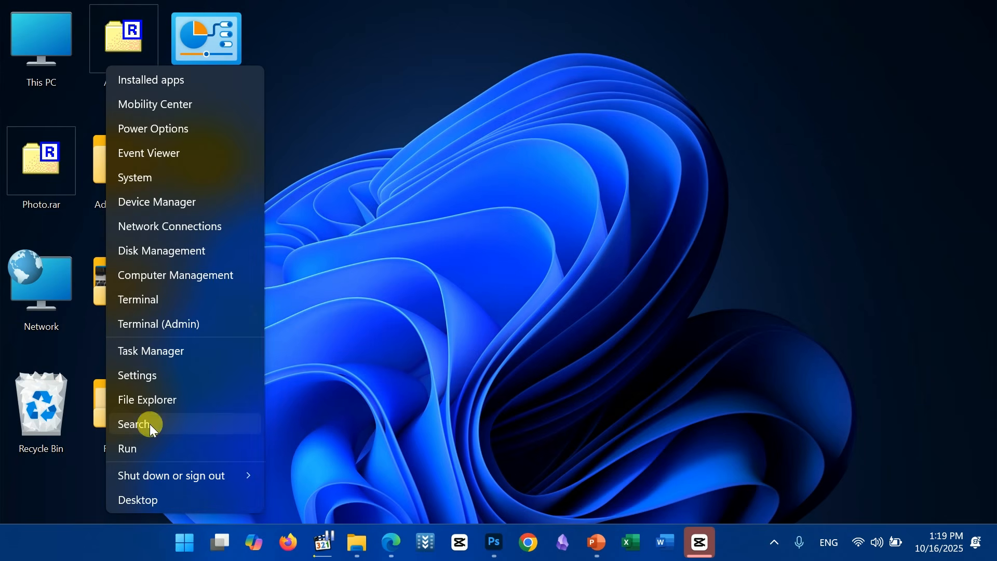
{"action": "left_click", "coordinate": [362, 423]}
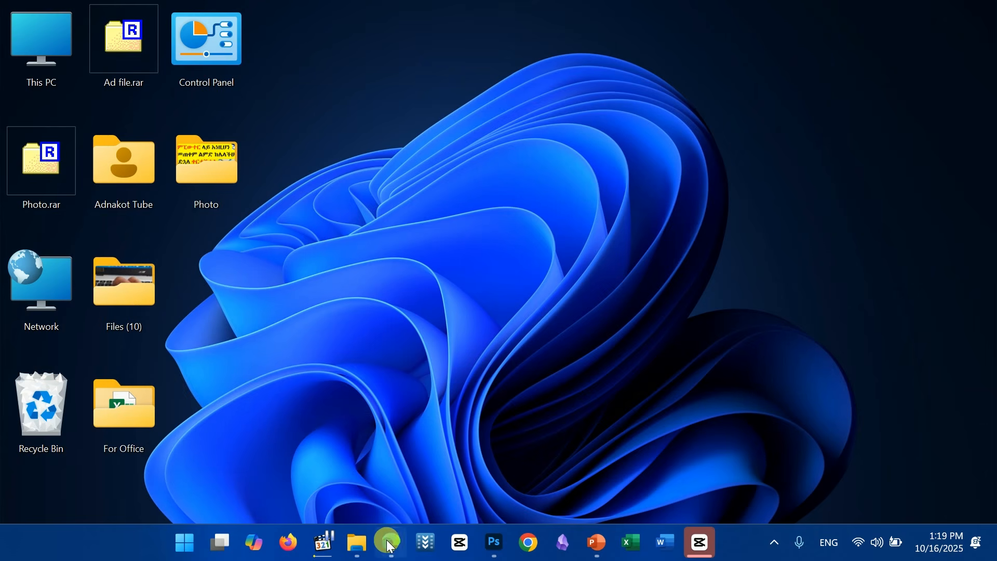
Switch to Microsoft Edge and search the web for "everything" in the existing Bing search tab
{"action": "key", "text": "alt+Tab"}
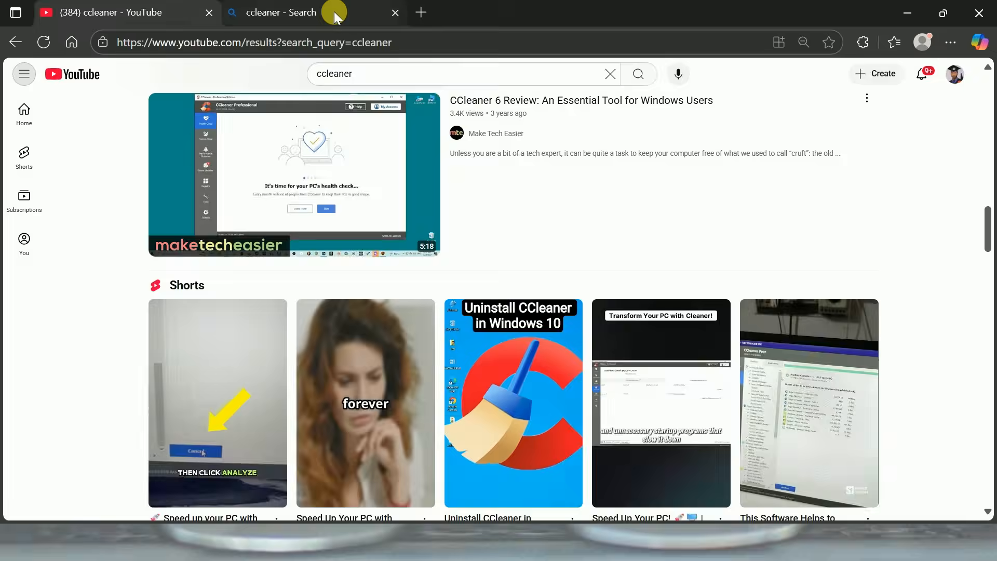
{"action": "key", "text": "ctrl+Tab"}
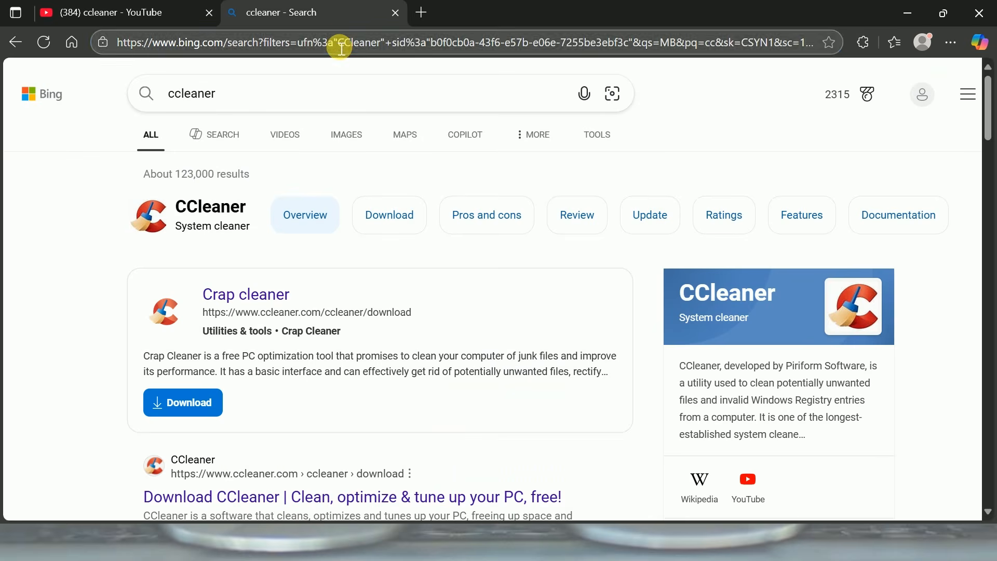
{"action": "left_click", "coordinate": [334, 42]}
{"action": "type", "text": "ever"}
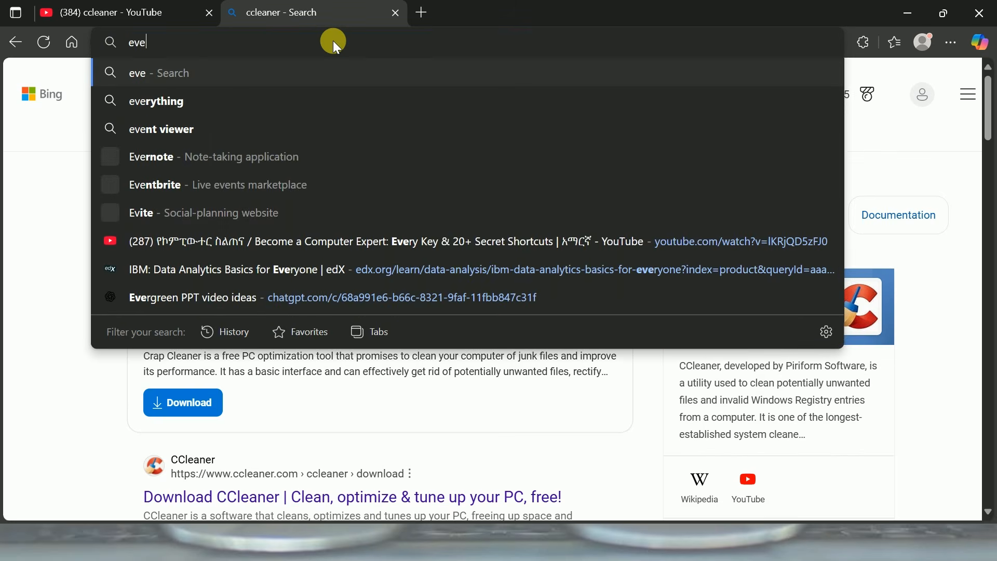
{"action": "left_click", "coordinate": [163, 100]}
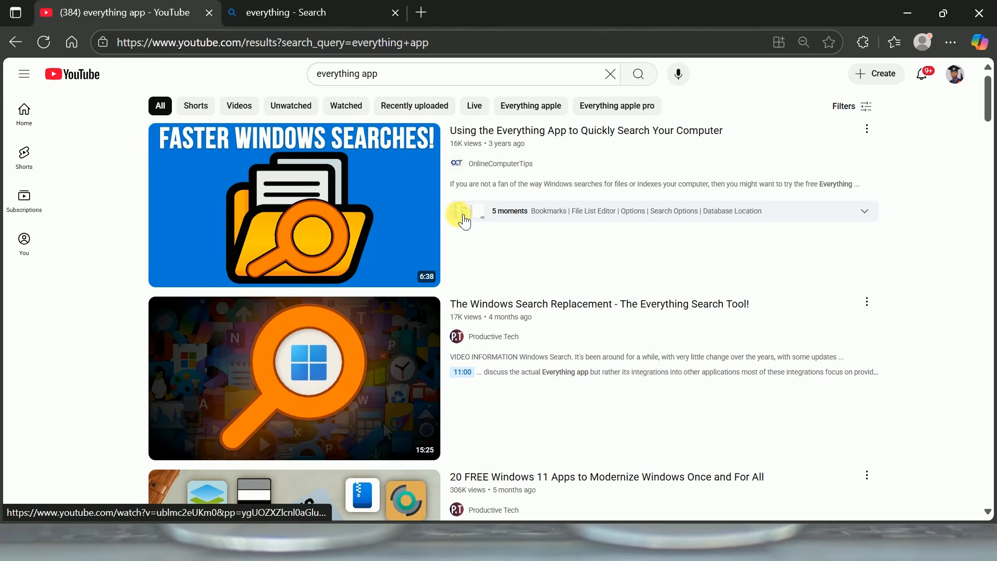
Look through the YouTube video results for "everything app"
{"action": "scroll", "coordinate": [462, 244], "scroll_direction": "down", "scroll_amount": 3}
{"action": "scroll", "coordinate": [467, 258], "scroll_direction": "down", "scroll_amount": 10}
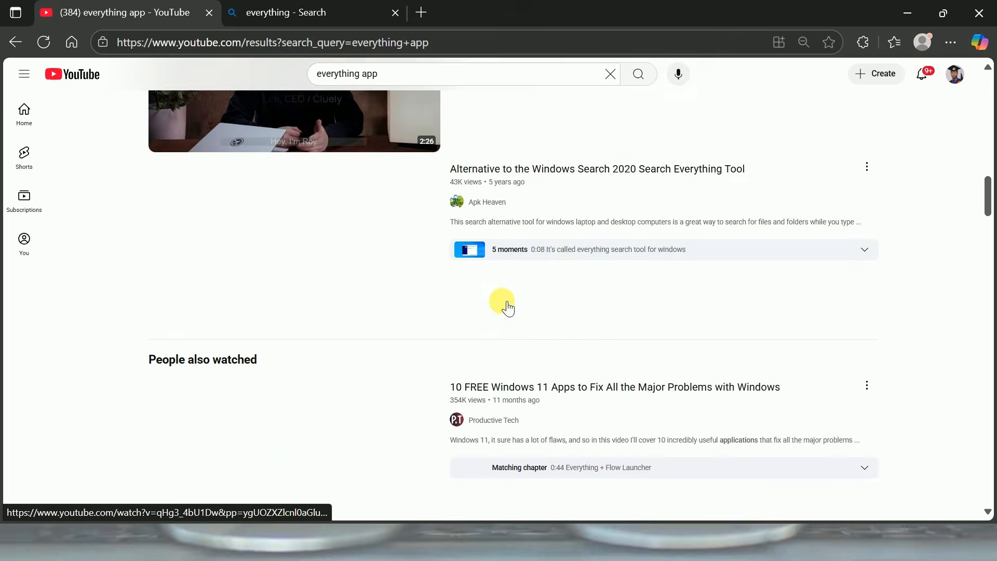
{"action": "scroll", "coordinate": [525, 247], "scroll_direction": "down", "scroll_amount": 3}
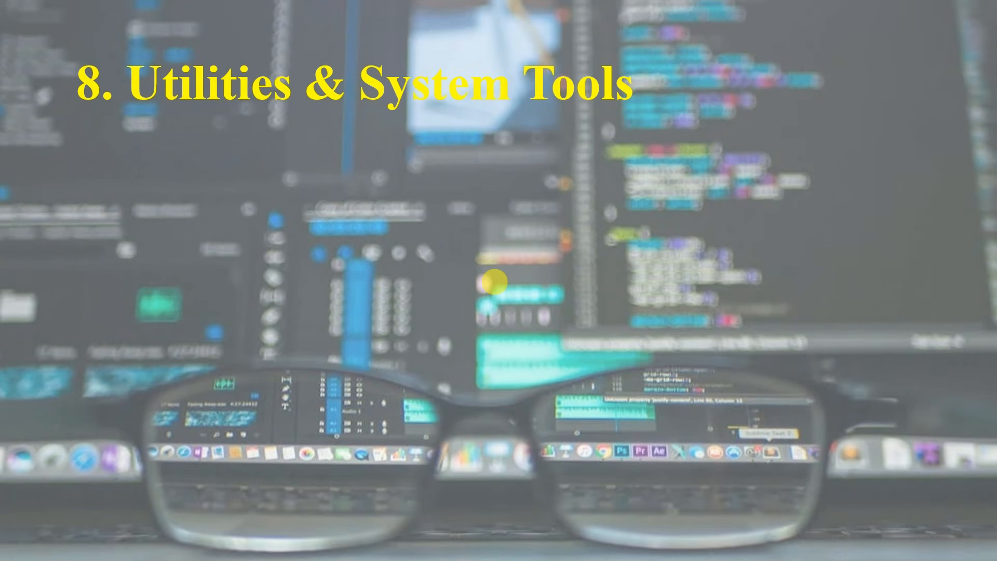
{"action": "left_click", "coordinate": [495, 282]}
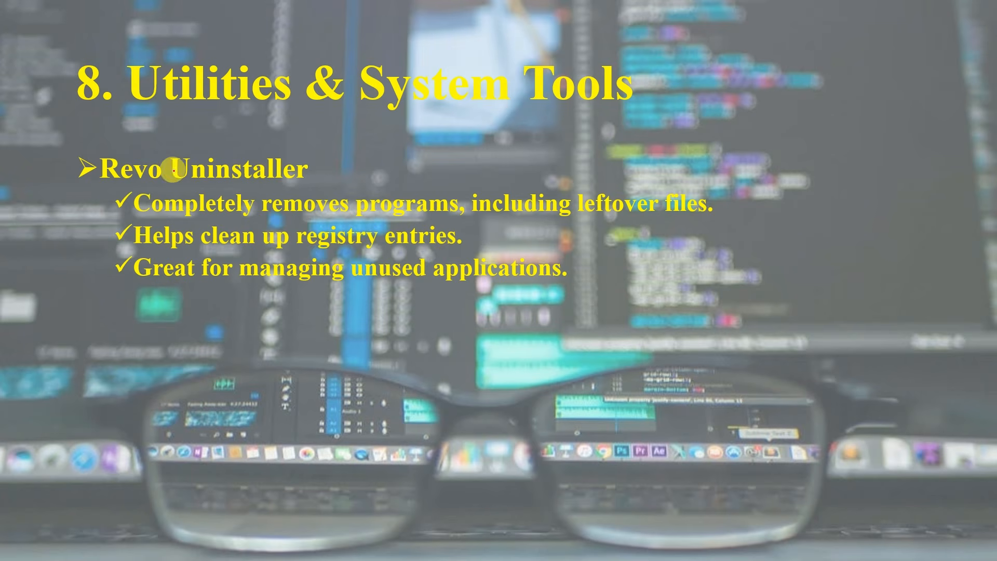
{"action": "mouse_move", "coordinate": [116, 183]}
{"action": "left_mouse_down"}
{"action": "mouse_move", "coordinate": [244, 200]}
{"action": "mouse_move", "coordinate": [344, 172]}
{"action": "mouse_move", "coordinate": [161, 146]}
{"action": "mouse_move", "coordinate": [90, 154]}
{"action": "left_mouse_up"}
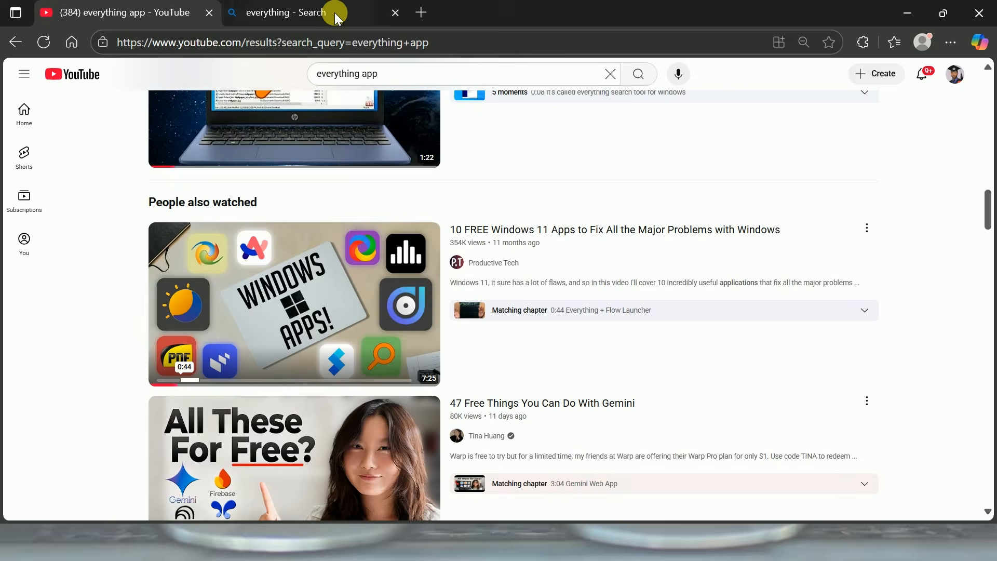
Search the web for "revo uninstaller" in the Bing search tab
{"action": "left_click", "coordinate": [334, 12]}
{"action": "left_click", "coordinate": [322, 45]}
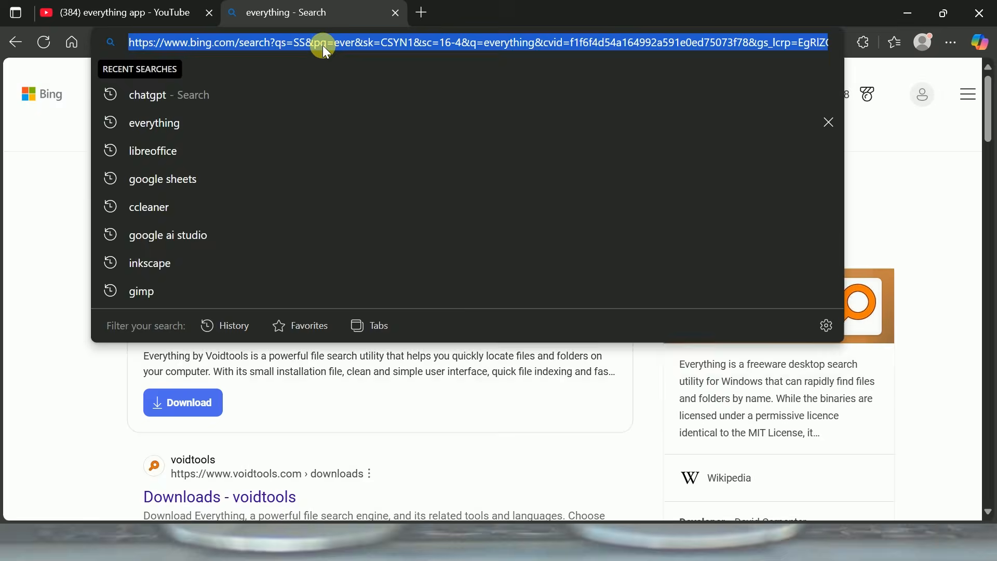
{"action": "type", "text": "rev"}
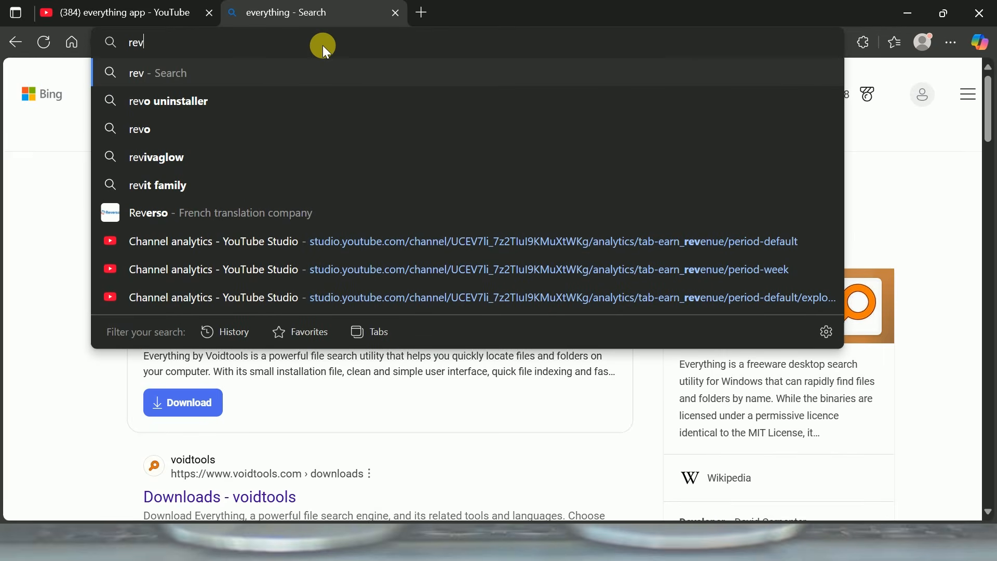
{"action": "left_click", "coordinate": [172, 103]}
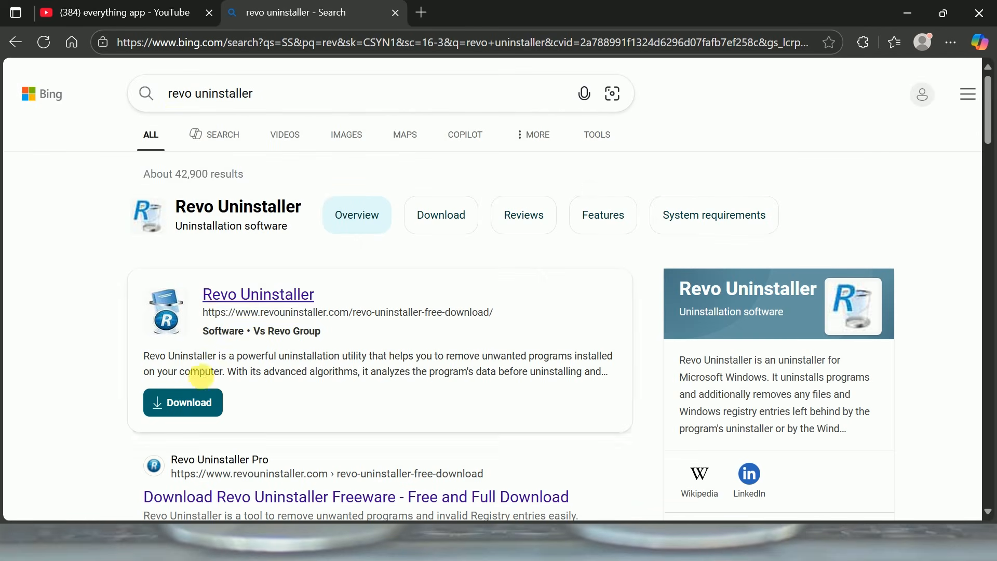
Open the Revo Uninstaller download page from the search results and download the free edition's installer
{"action": "left_click", "coordinate": [192, 403]}
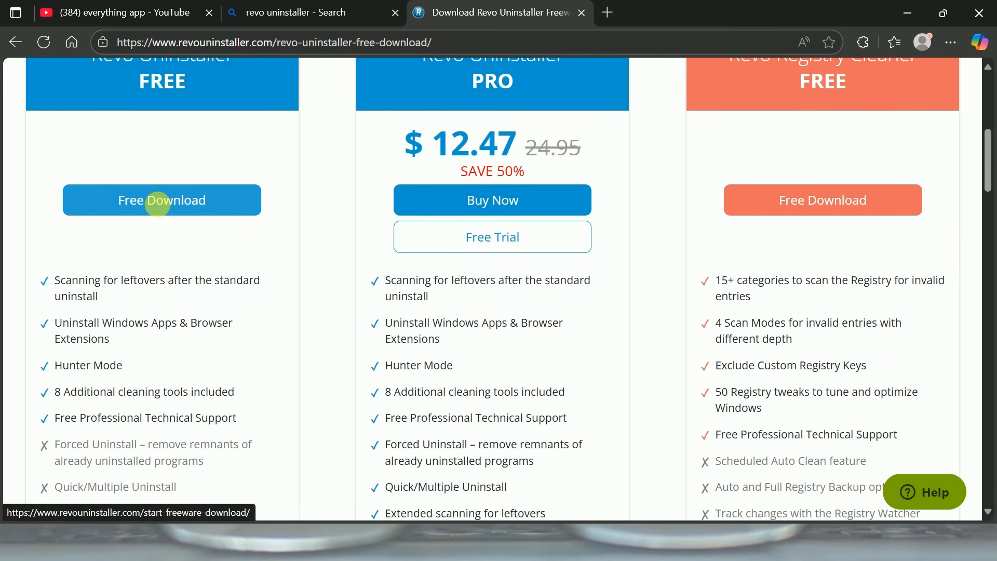
{"action": "left_click", "coordinate": [158, 203]}
{"action": "scroll", "coordinate": [589, 271], "scroll_direction": "down", "scroll_amount": 3}
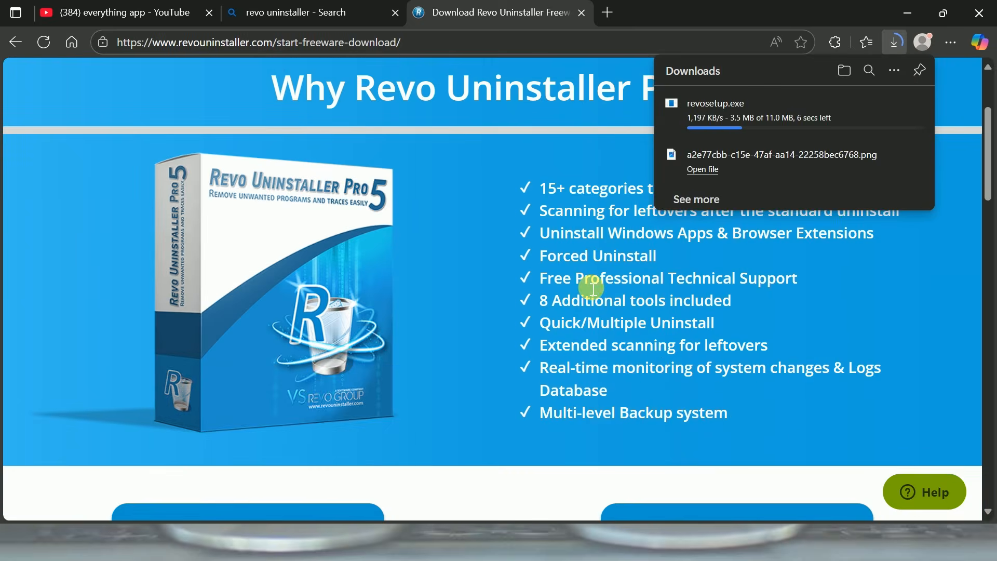
{"action": "scroll", "coordinate": [593, 289], "scroll_direction": "up", "scroll_amount": 3}
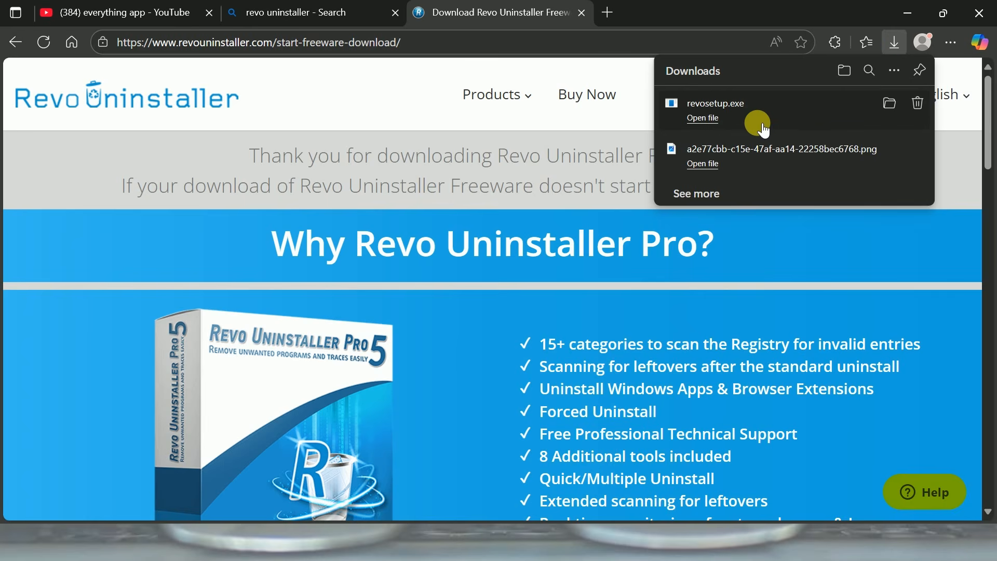
Show the downloaded revosetup.exe in its folder and run it as administrator, approving the permission request
{"action": "left_click", "coordinate": [891, 110]}
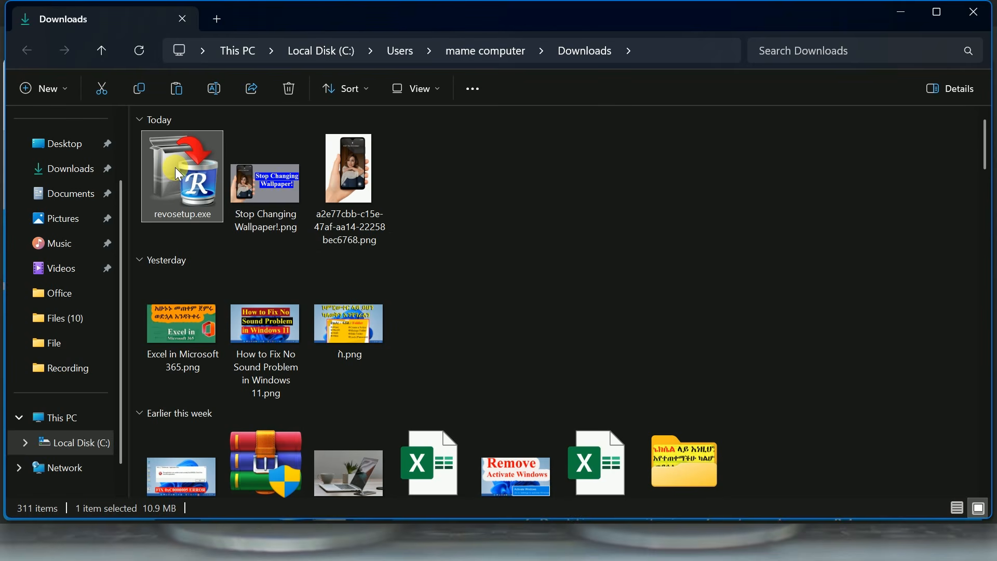
{"action": "right_click", "coordinate": [175, 168]}
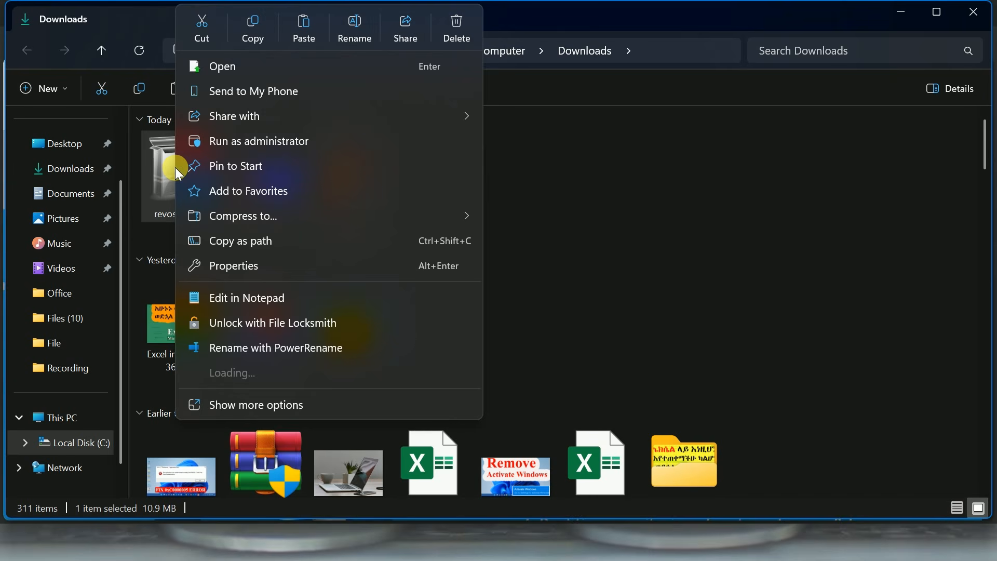
{"action": "left_click", "coordinate": [259, 145]}
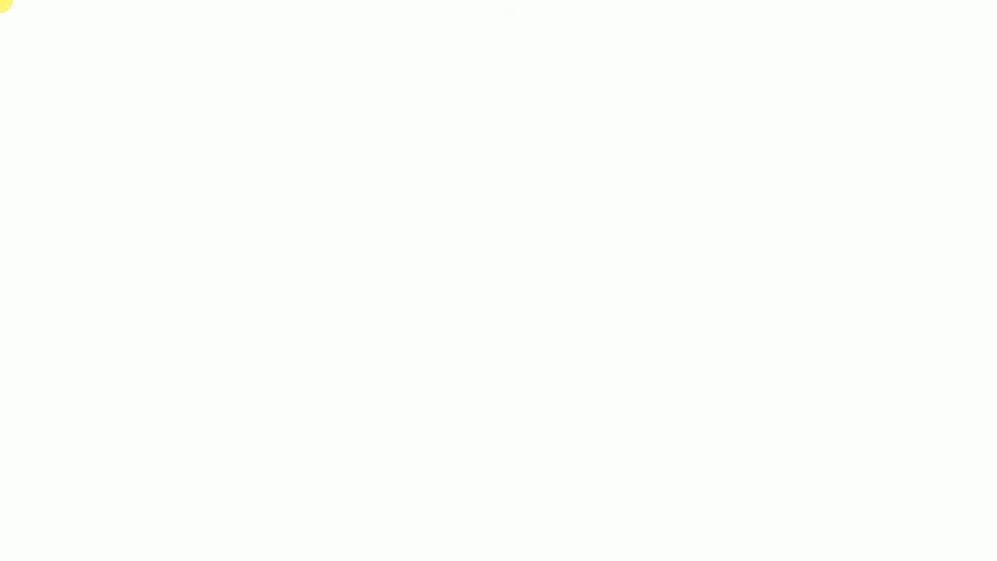
{"action": "left_click", "coordinate": [425, 403]}
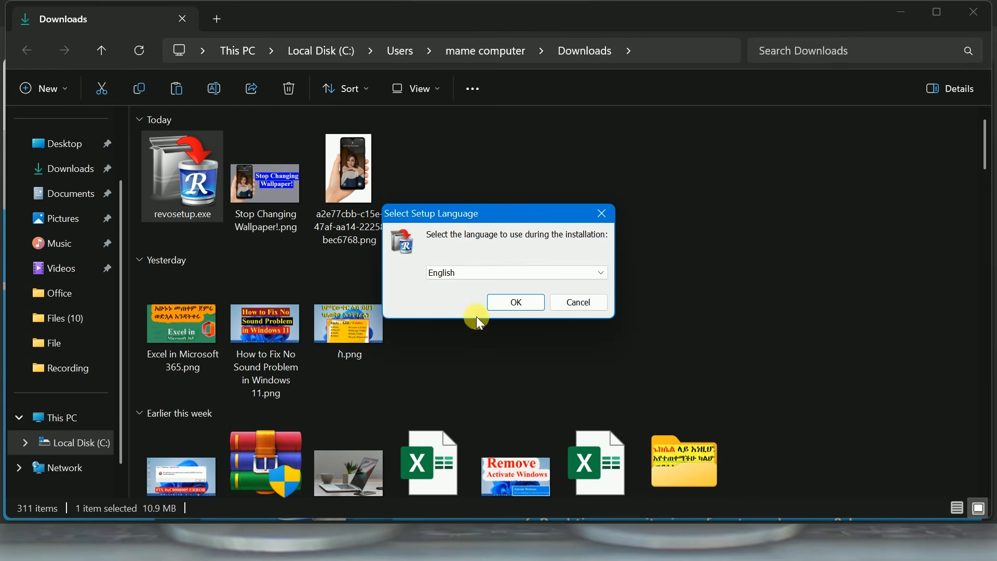
Install Revo Uninstaller in English, accepting the license agreement and keeping the default destination folder and desktop shortcut, and exit the setup
{"action": "left_click", "coordinate": [516, 307]}
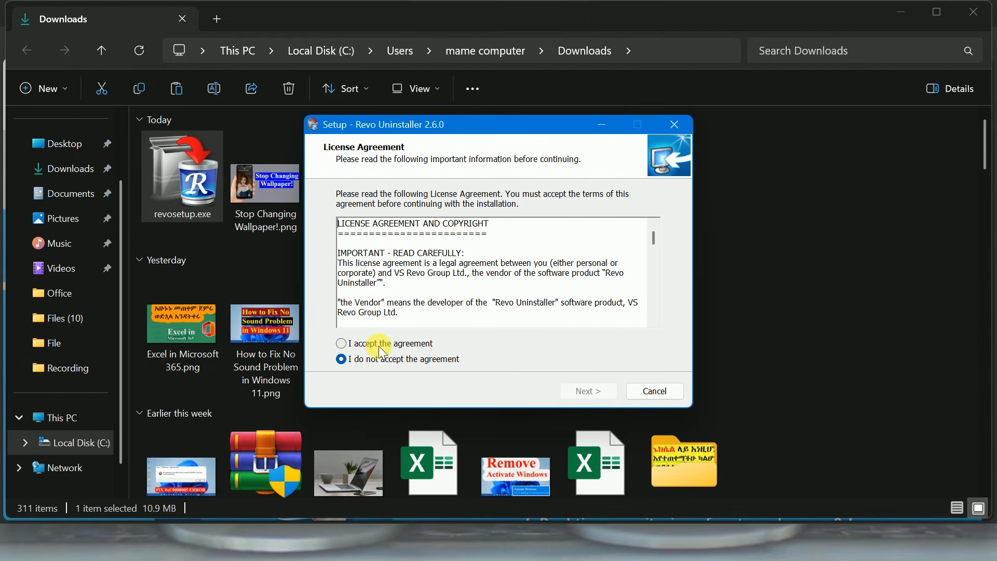
{"action": "left_click", "coordinate": [376, 347]}
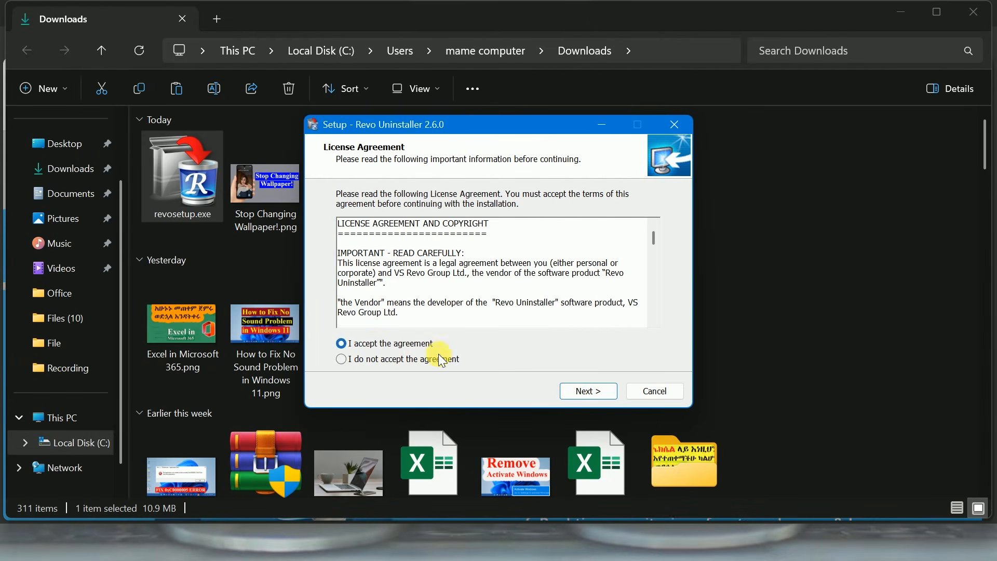
{"action": "left_click", "coordinate": [579, 393]}
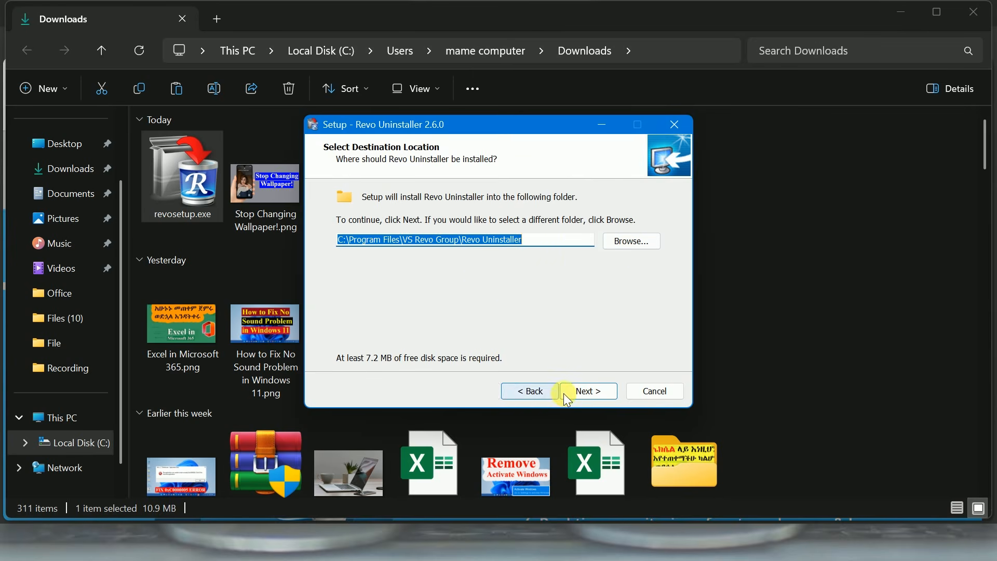
{"action": "left_click", "coordinate": [593, 392]}
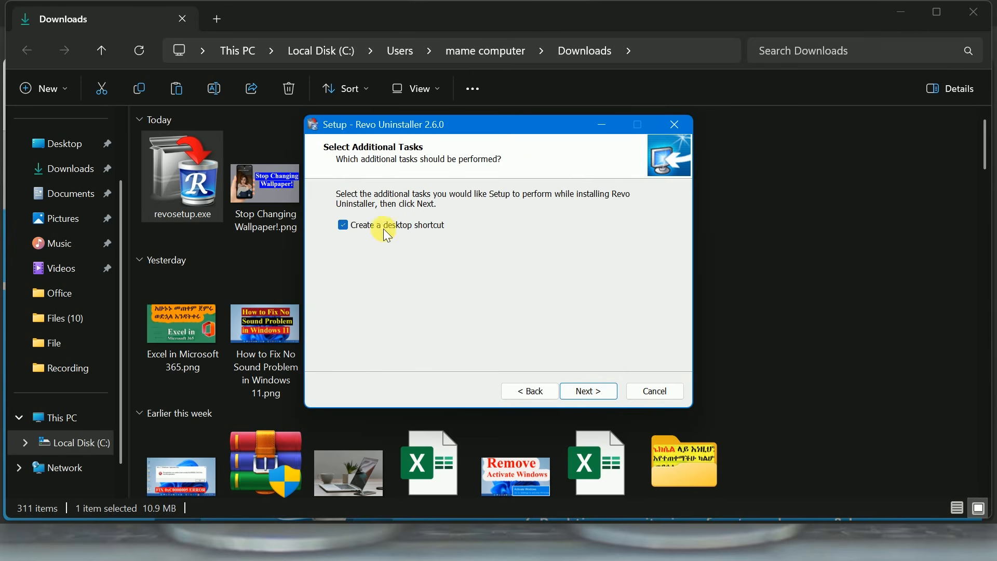
{"action": "left_click", "coordinate": [590, 398]}
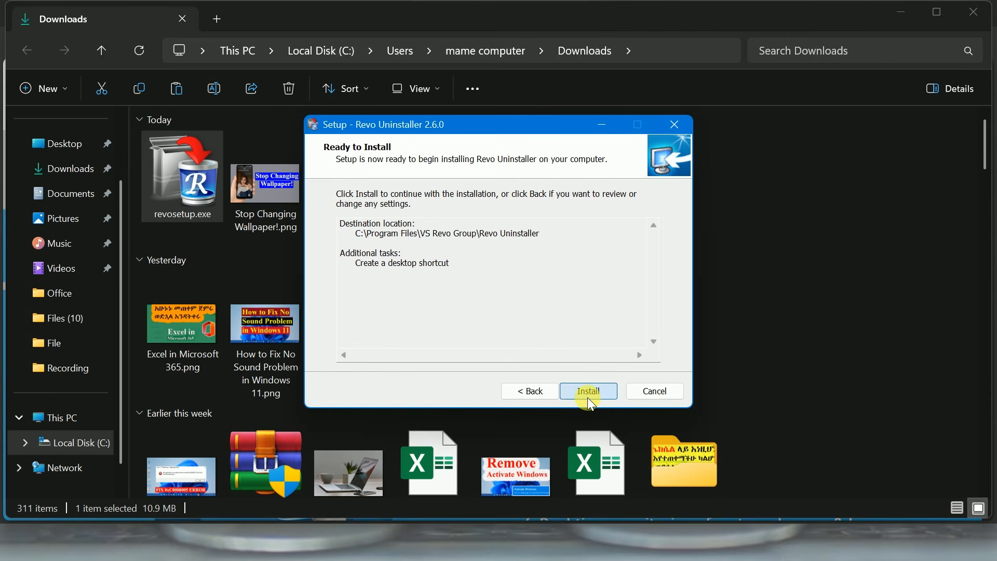
{"action": "left_click", "coordinate": [588, 398]}
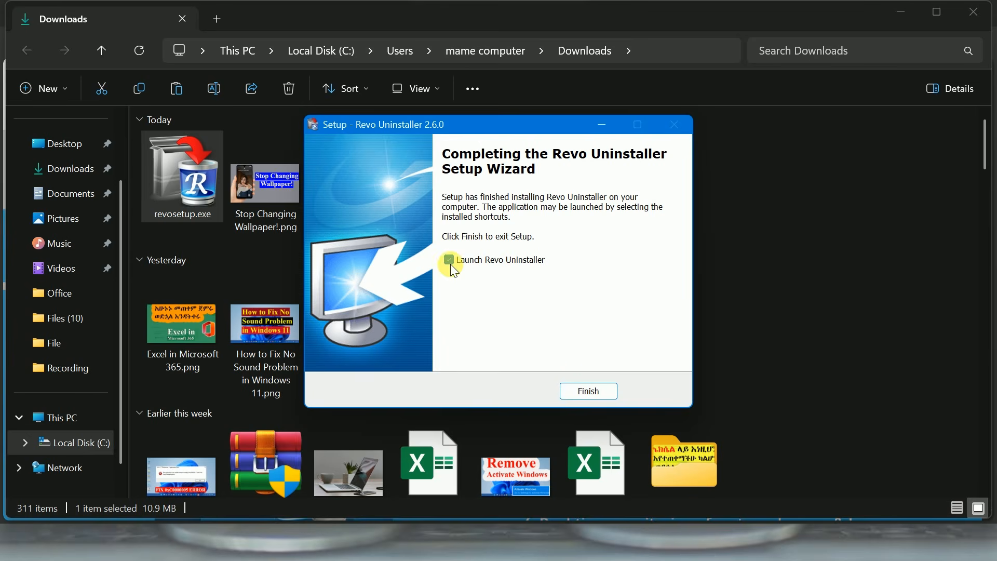
{"action": "left_click", "coordinate": [589, 391]}
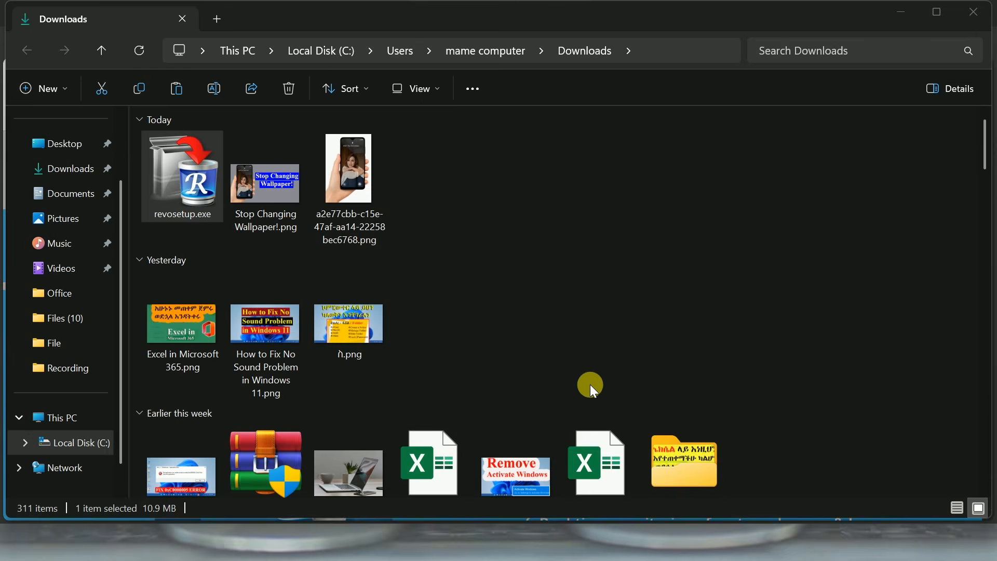
Launch Revo Uninstaller from its desktop shortcut and widen the Application column to fit the full program names
{"action": "key", "text": "super+d"}
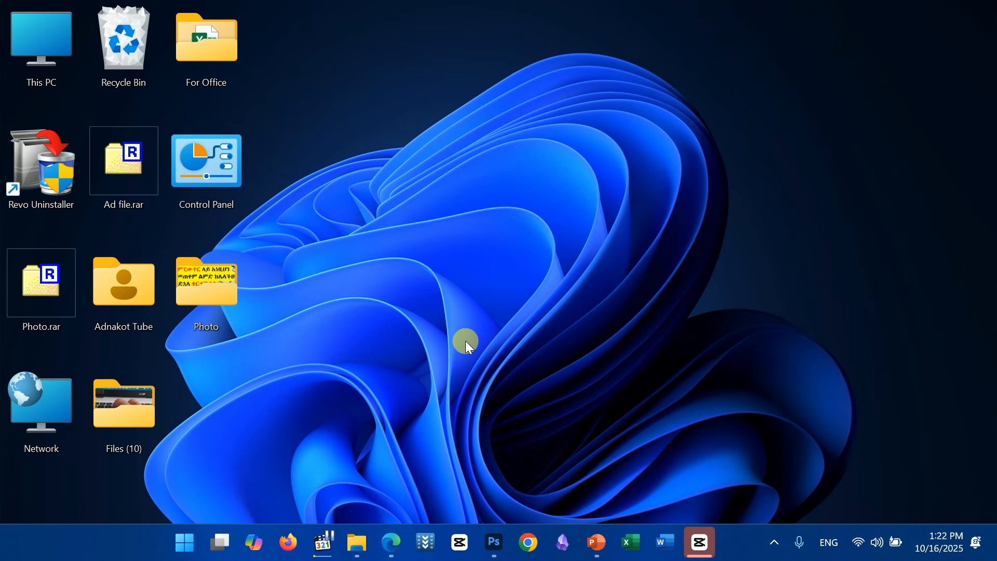
{"action": "double_click", "coordinate": [54, 179]}
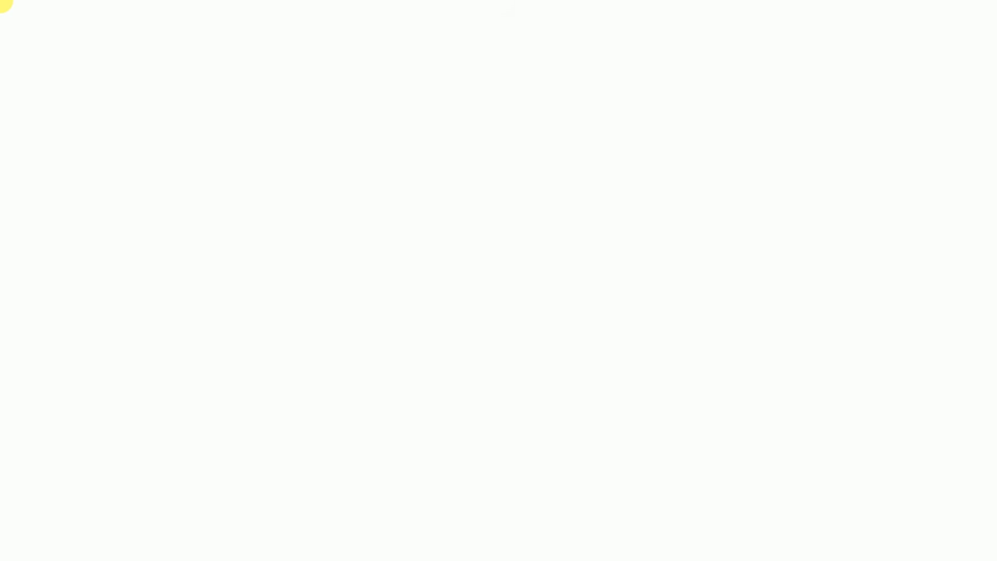
{"action": "left_click", "coordinate": [391, 403]}
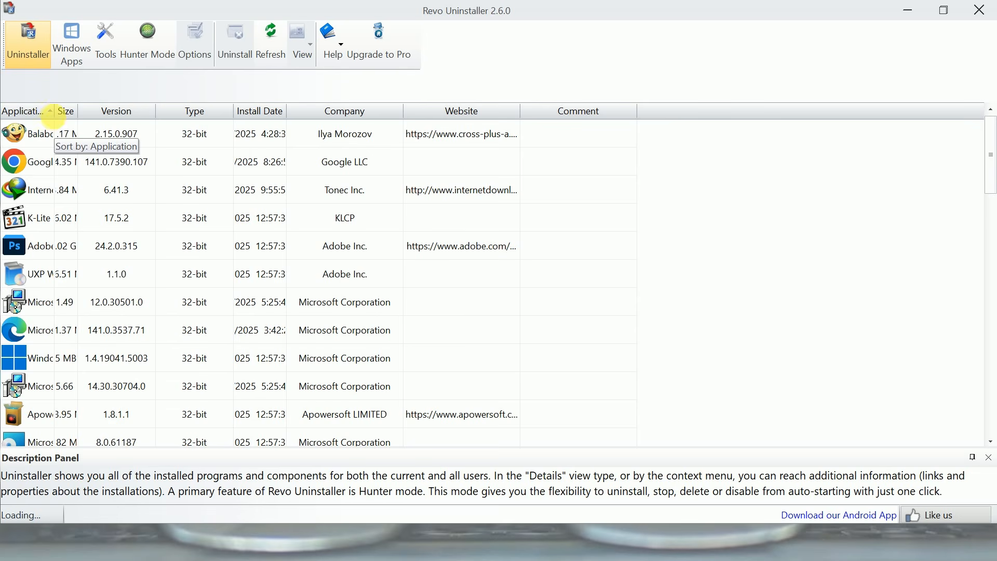
{"action": "left_click_drag", "start_coordinate": [55, 112], "coordinate": [256, 139]}
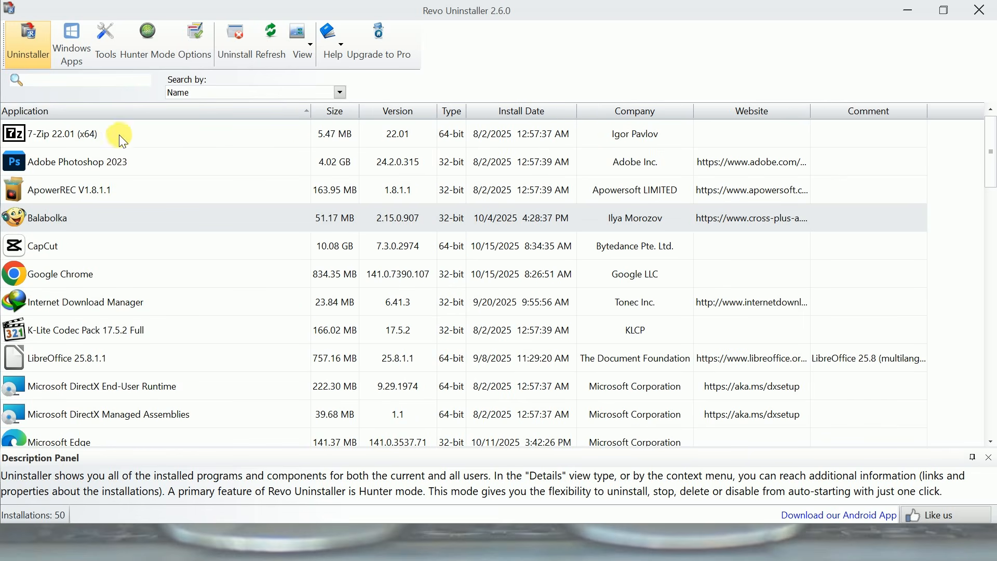
Uninstall Balabolka with a system restore point requested beforehand, and complete the program's own uninstaller
{"action": "right_click", "coordinate": [76, 217]}
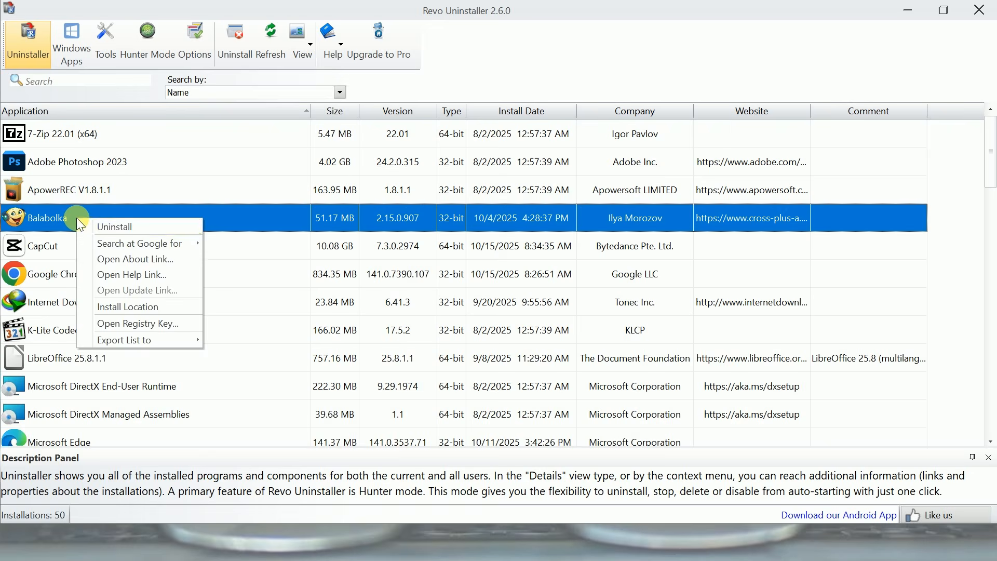
{"action": "left_click", "coordinate": [126, 227]}
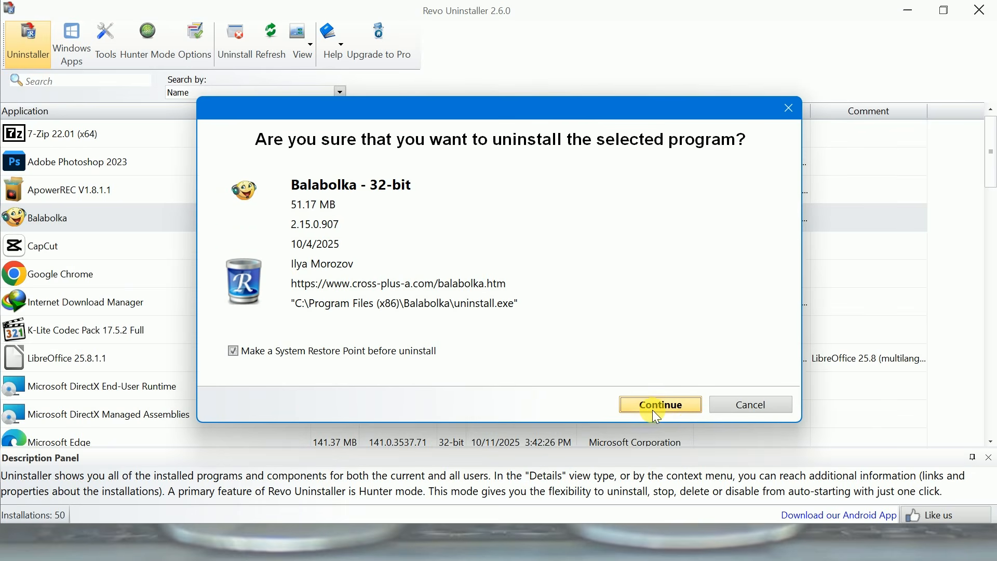
{"action": "left_click", "coordinate": [652, 410]}
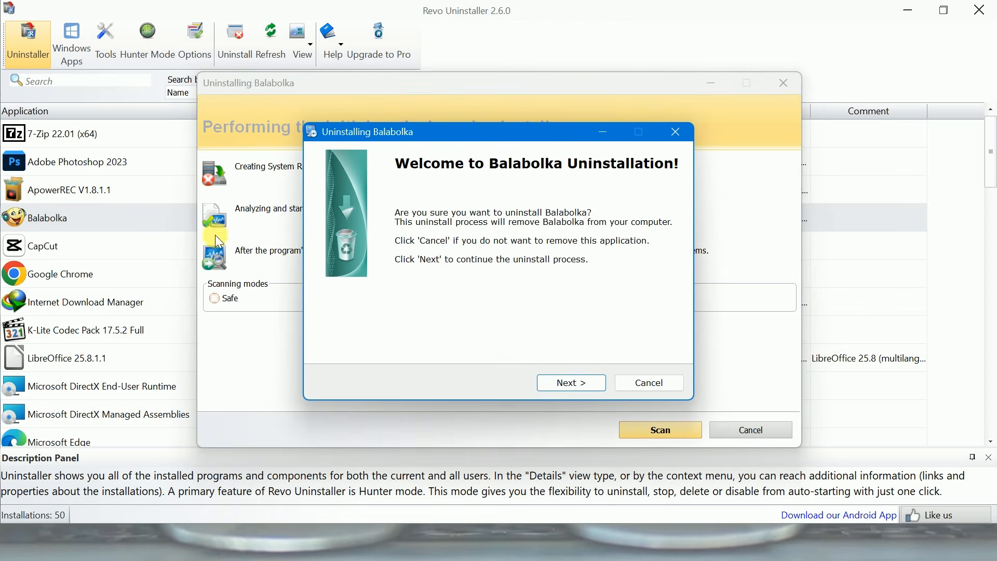
{"action": "left_click", "coordinate": [570, 384]}
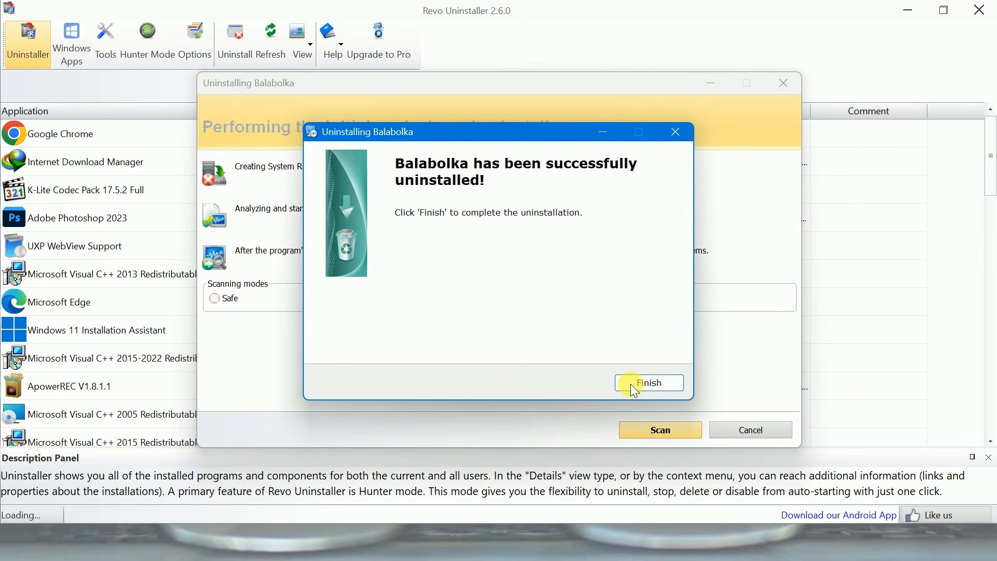
{"action": "left_click", "coordinate": [634, 390]}
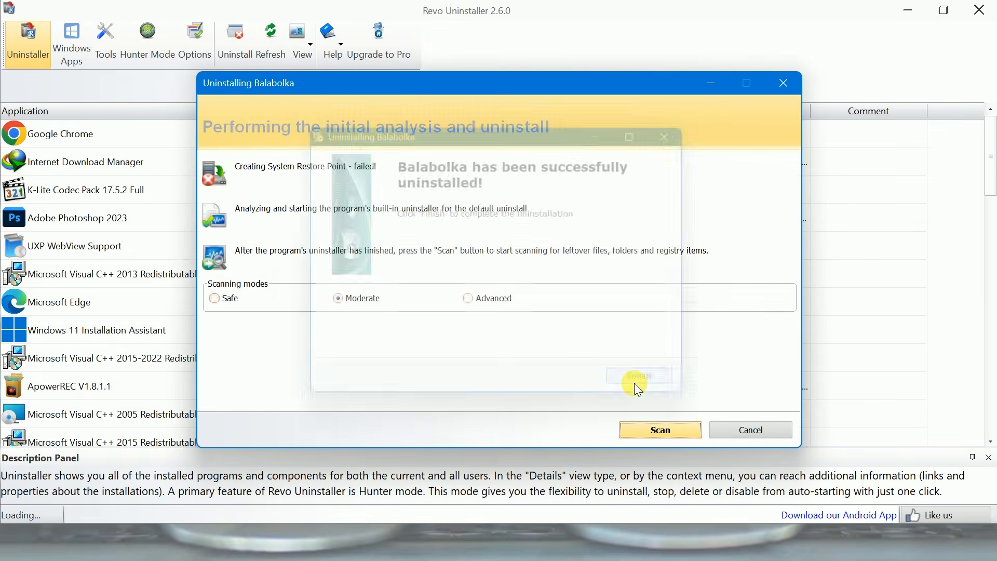
Scan for Balabolka leftovers in Moderate mode and delete all the leftover registry items found
{"action": "left_click", "coordinate": [651, 436]}
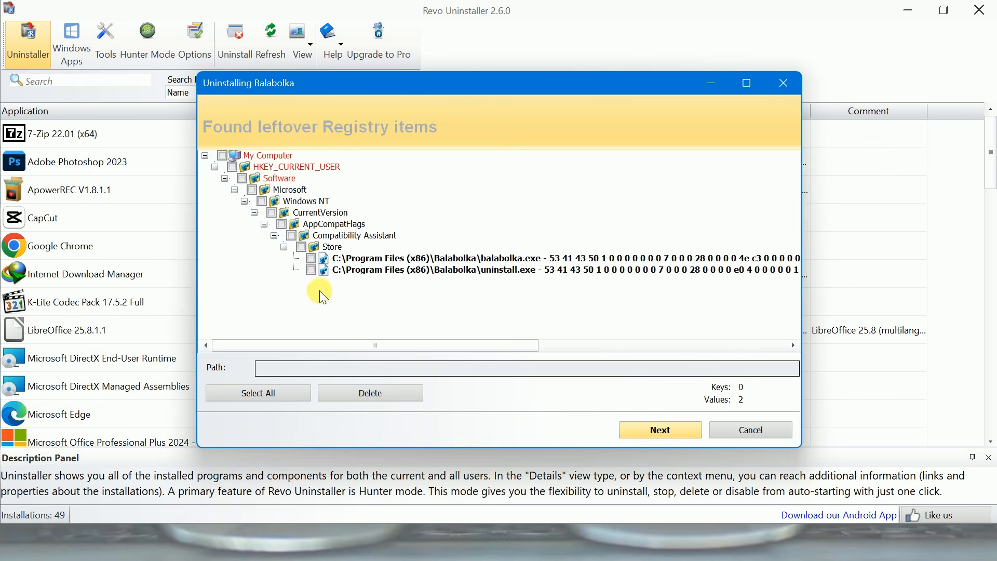
{"action": "left_click", "coordinate": [268, 400]}
{"action": "left_click", "coordinate": [398, 394]}
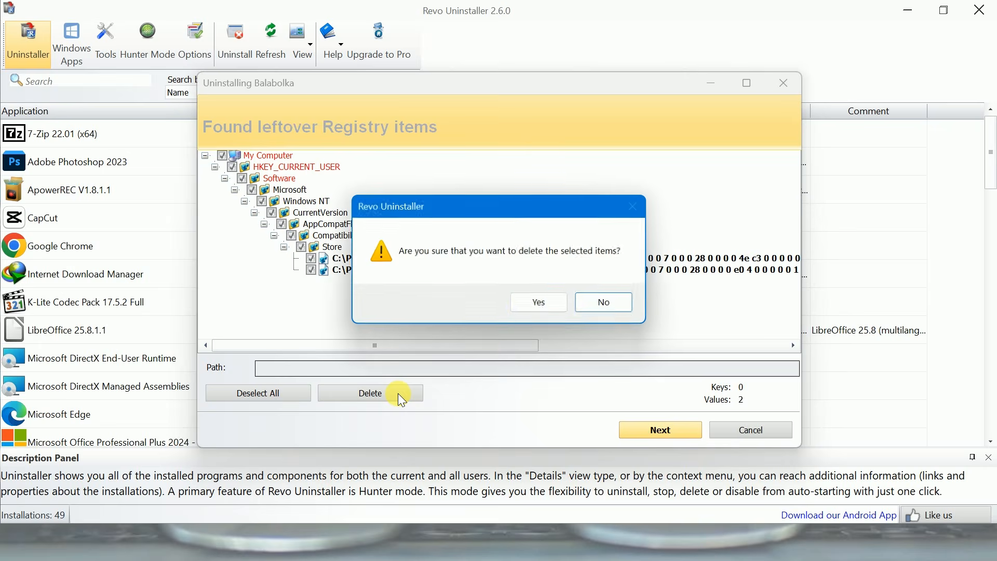
{"action": "left_click", "coordinate": [519, 306]}
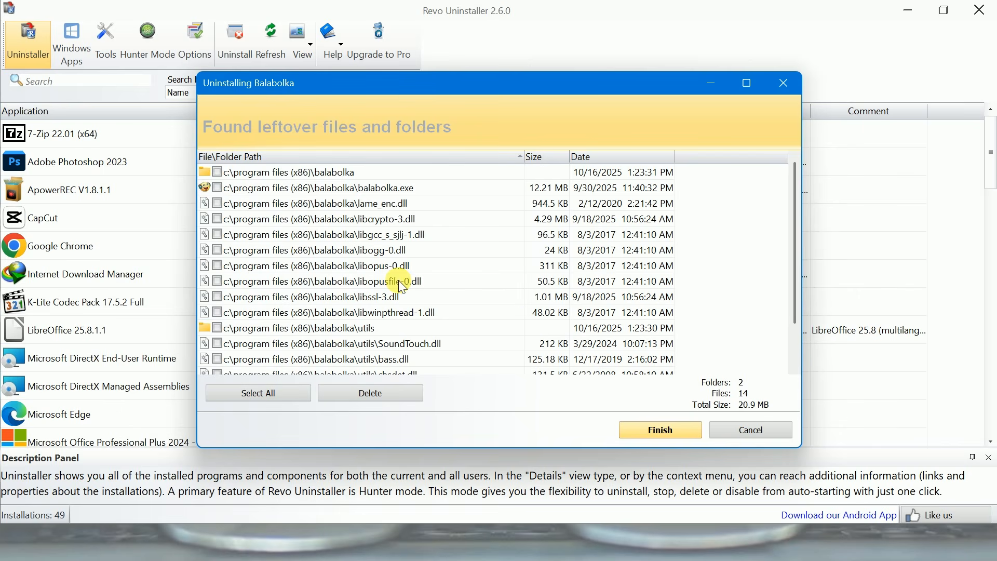
Delete all of Balabolka's leftover files and folders, confirm the deletion, and close Revo Uninstaller
{"action": "left_click", "coordinate": [287, 390]}
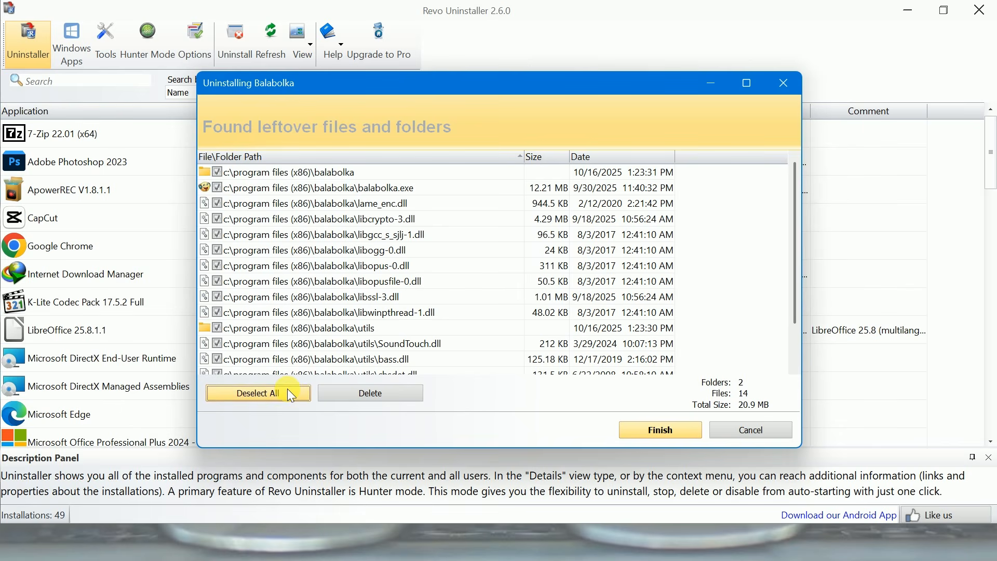
{"action": "left_click", "coordinate": [414, 395]}
{"action": "left_click", "coordinate": [540, 305]}
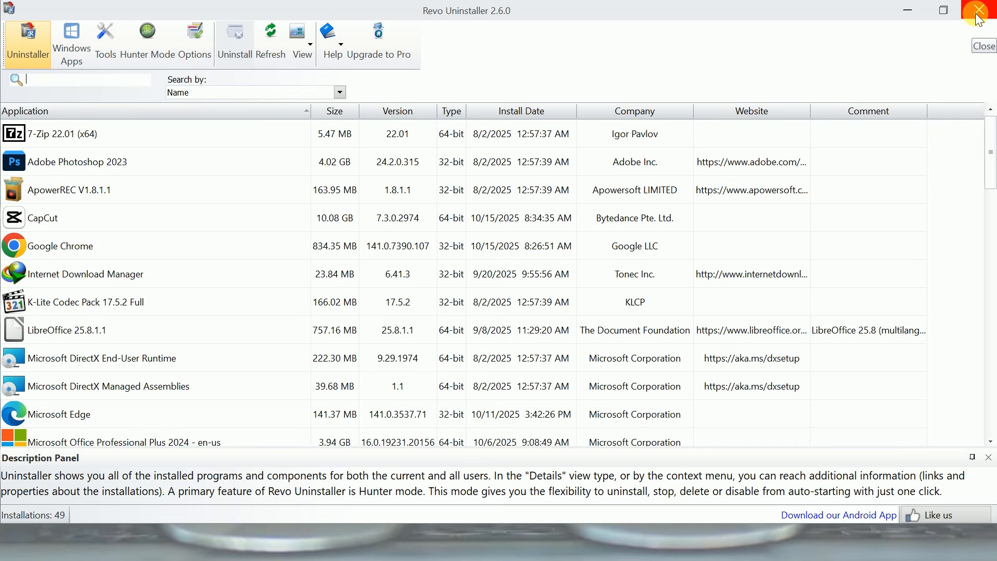
{"action": "left_click", "coordinate": [980, 19]}
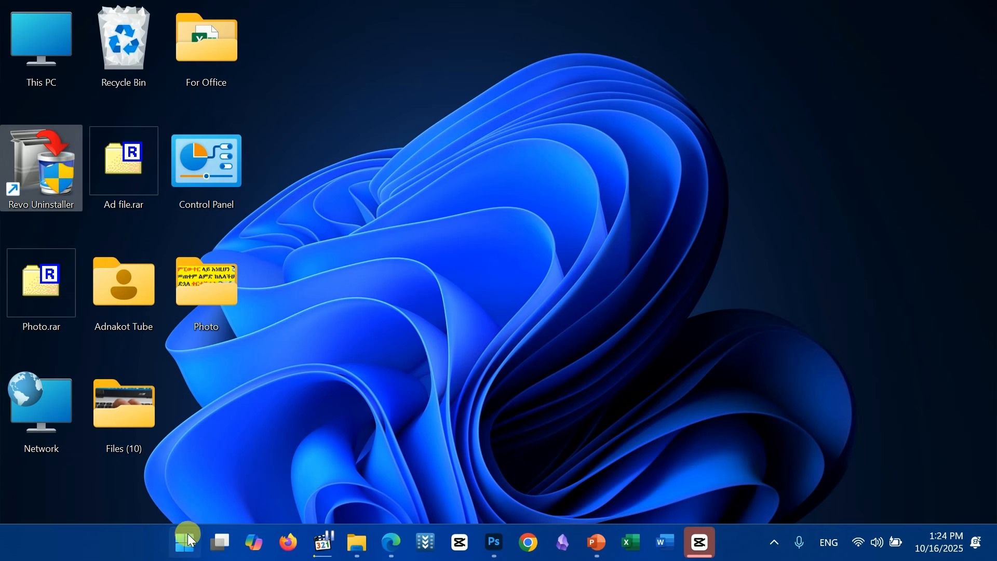
Open the Installed apps list in Windows Settings and show the options for Zoom Workplace
{"action": "right_click", "coordinate": [187, 542]}
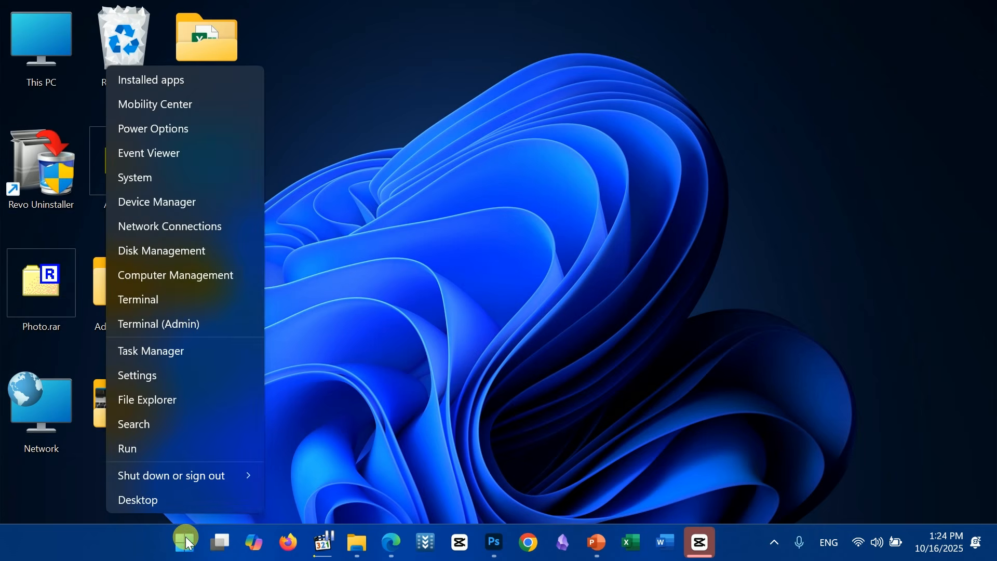
{"action": "left_click", "coordinate": [154, 378]}
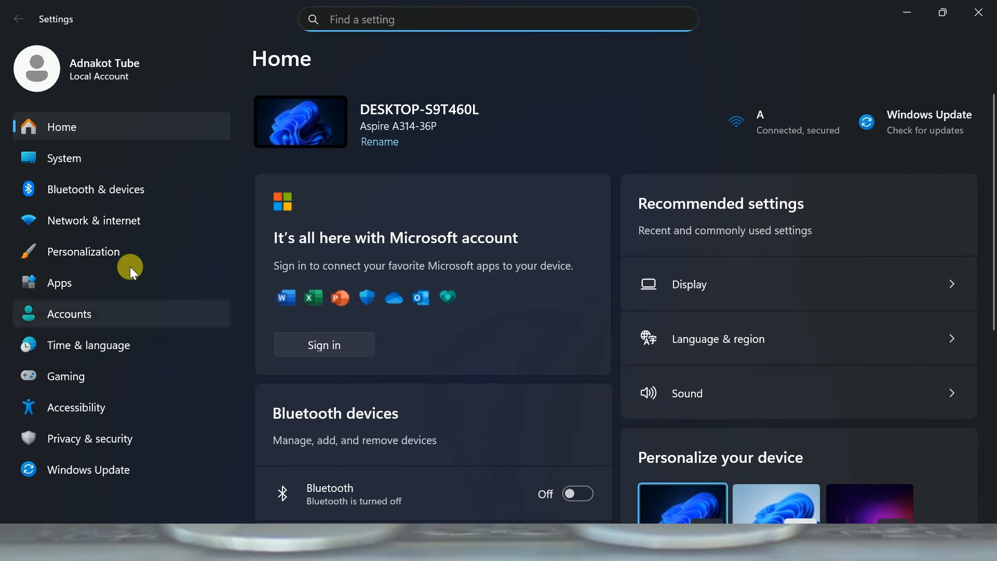
{"action": "left_click", "coordinate": [86, 277]}
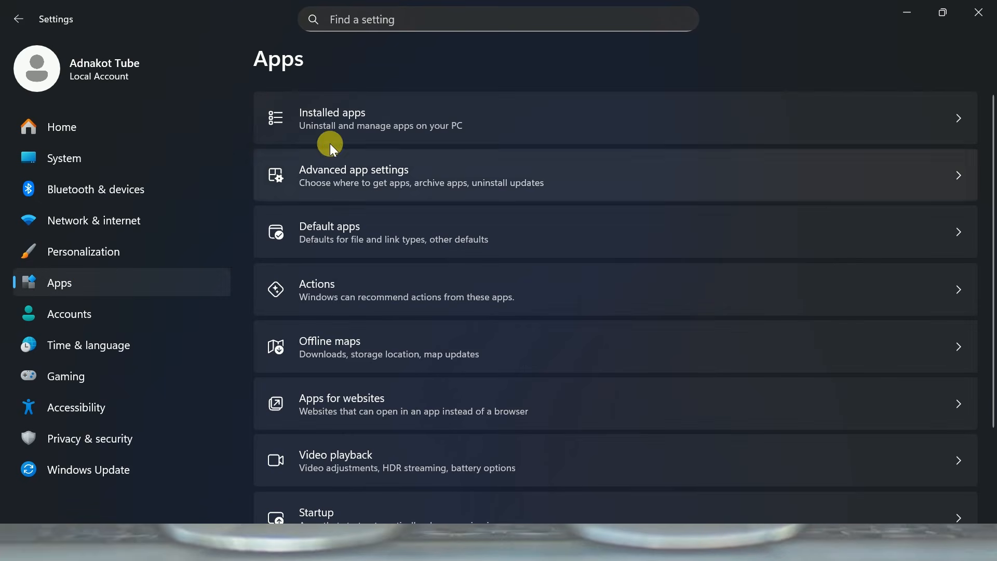
{"action": "left_click", "coordinate": [379, 113]}
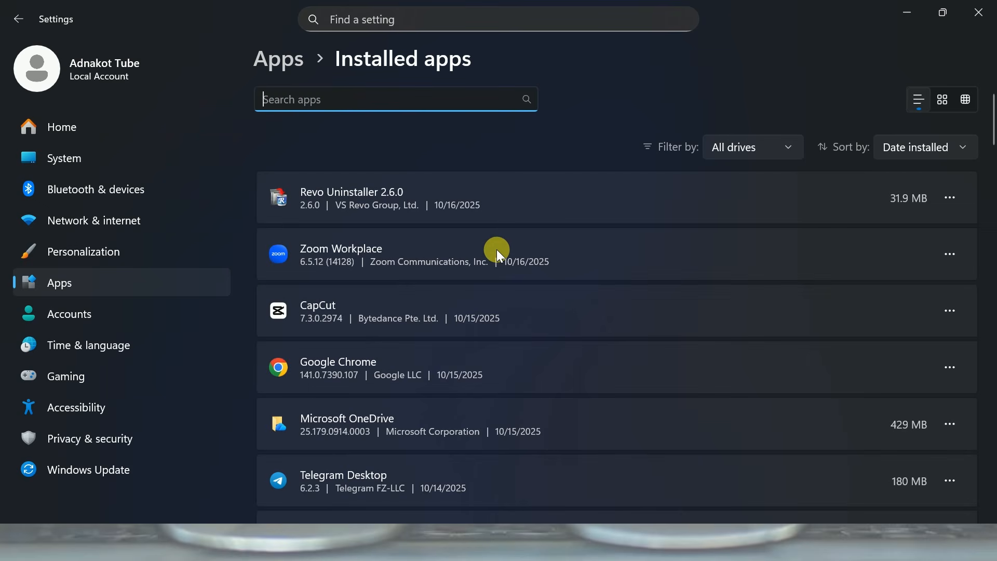
{"action": "left_click", "coordinate": [953, 254]}
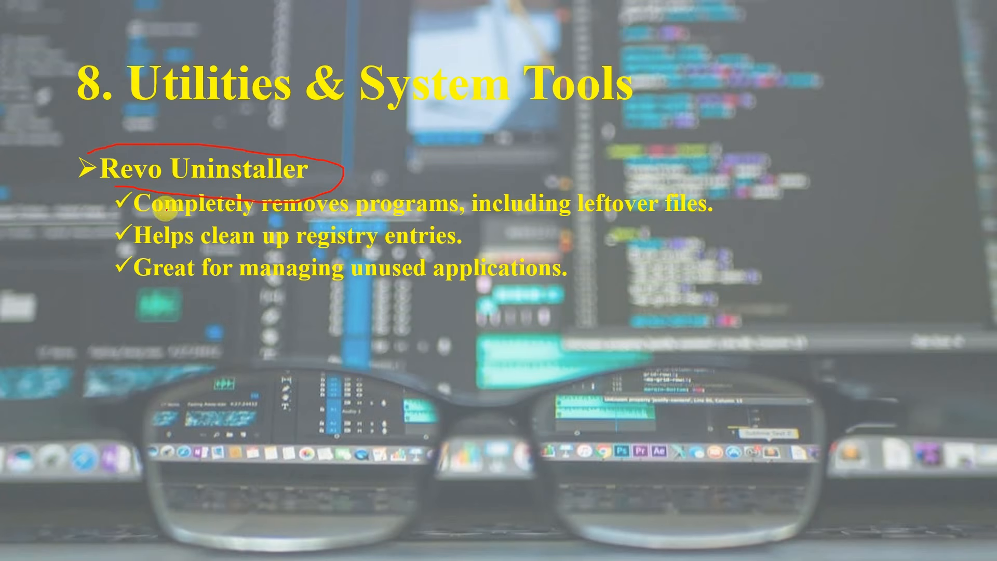
{"action": "key", "text": "Right"}
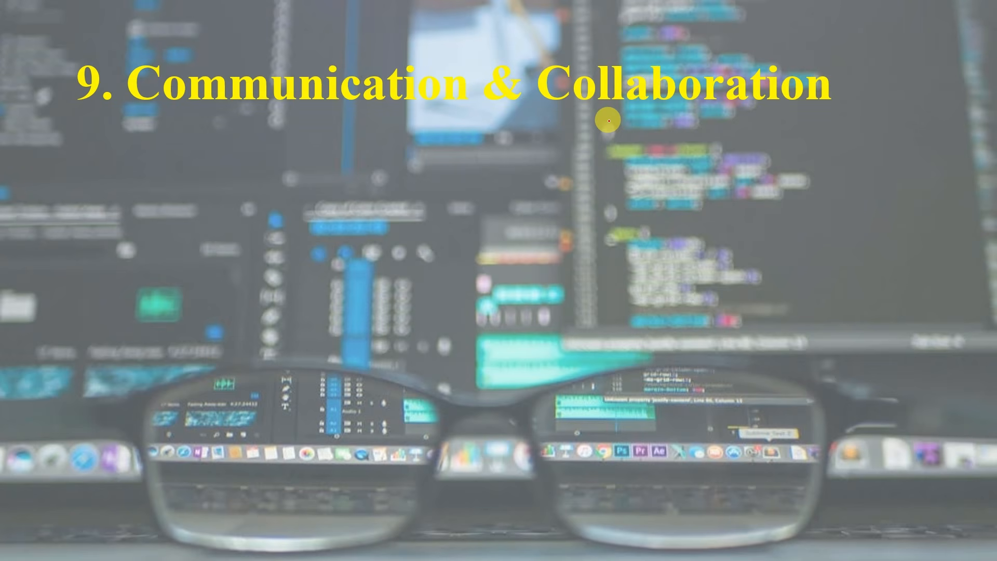
{"action": "key", "text": "Right"}
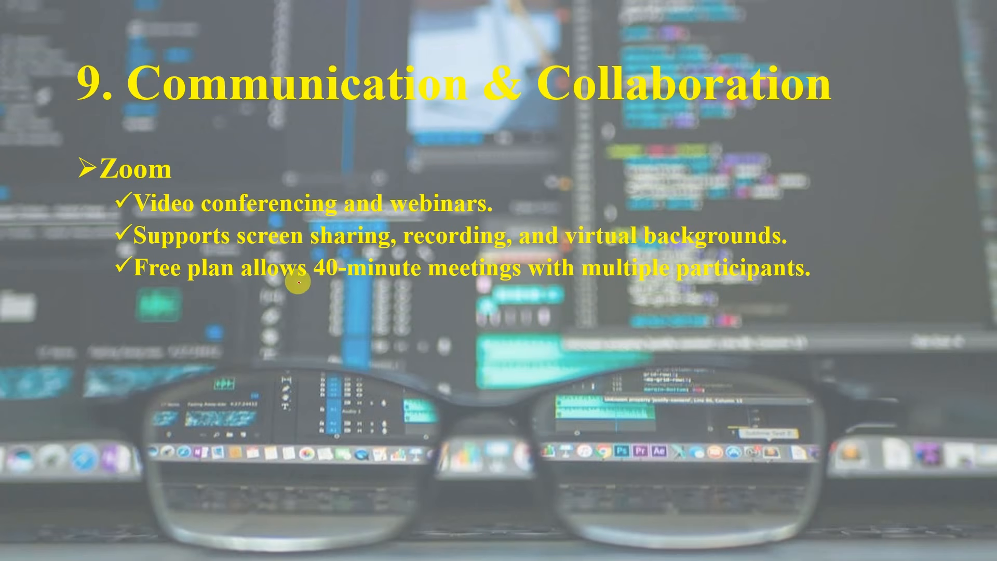
{"action": "left_click_drag", "start_coordinate": [300, 283], "coordinate": [374, 284]}
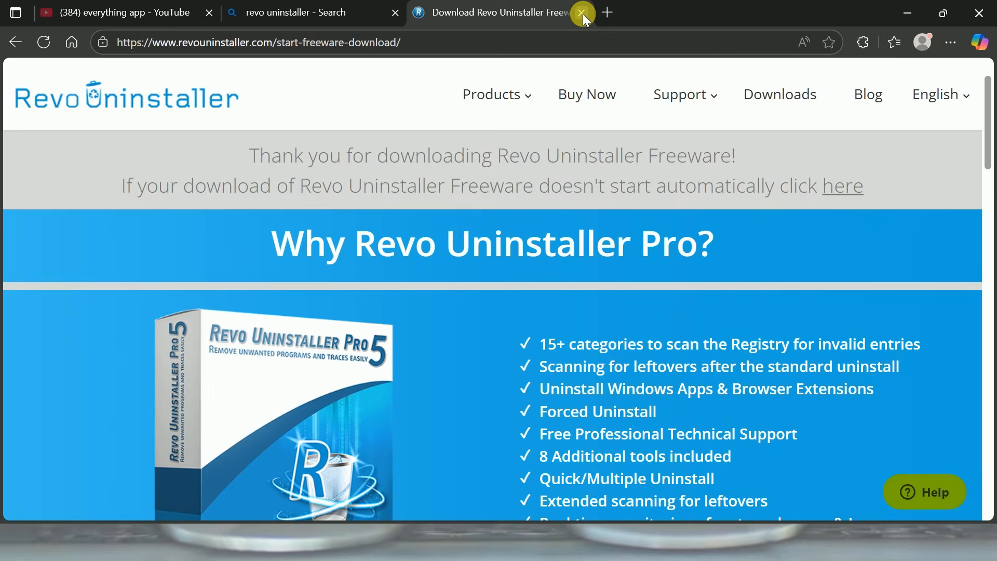
Close the Revo Uninstaller download page in the browser and search the web for "zoom"
{"action": "left_click", "coordinate": [582, 14]}
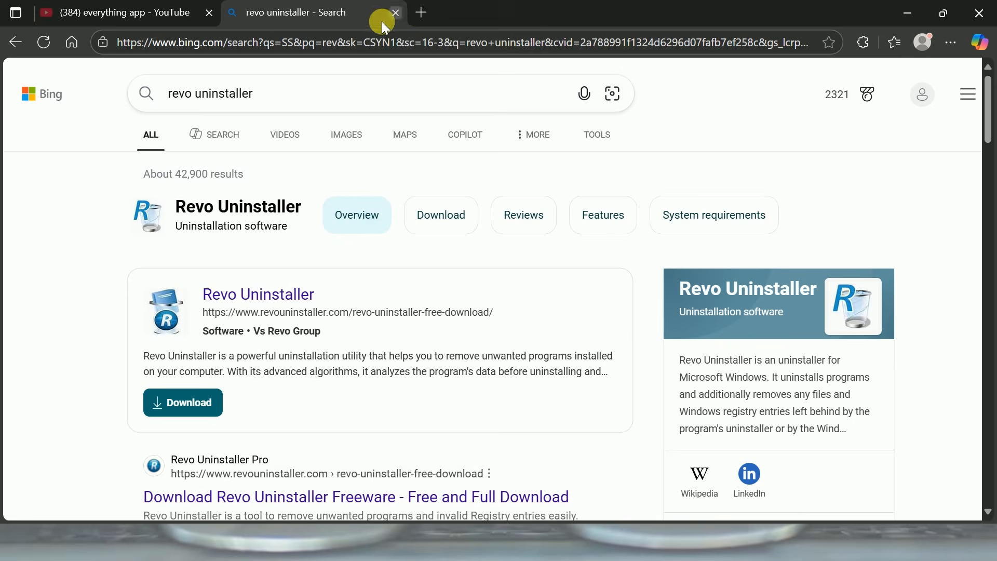
{"action": "left_click", "coordinate": [363, 45]}
{"action": "type", "text": "zoom"}
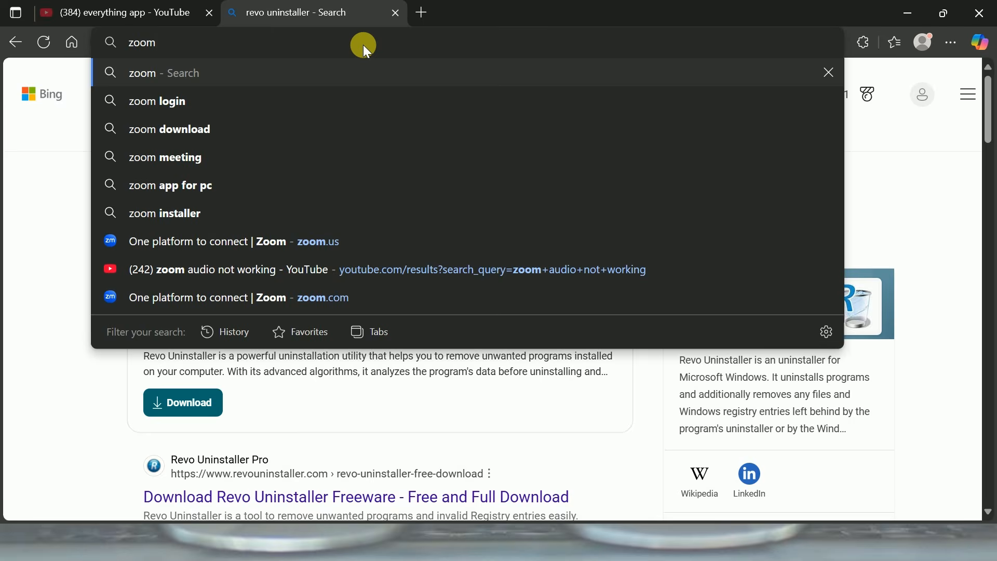
{"action": "key", "text": "Return"}
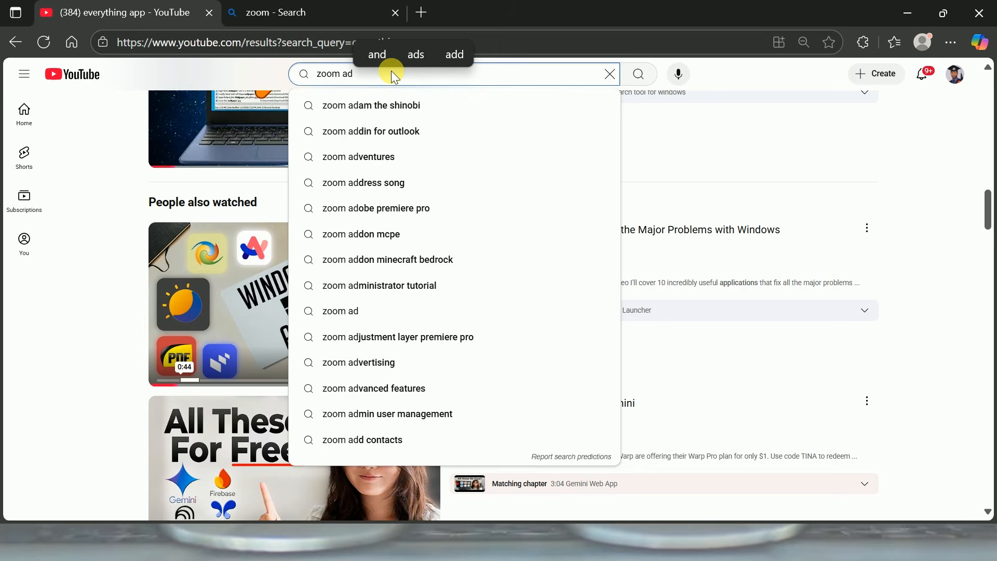
Search YouTube for "zoom adnakot tube", look through the Zoom tutorial videos, and minimize the browser
{"action": "type", "text": "nakot tube"}
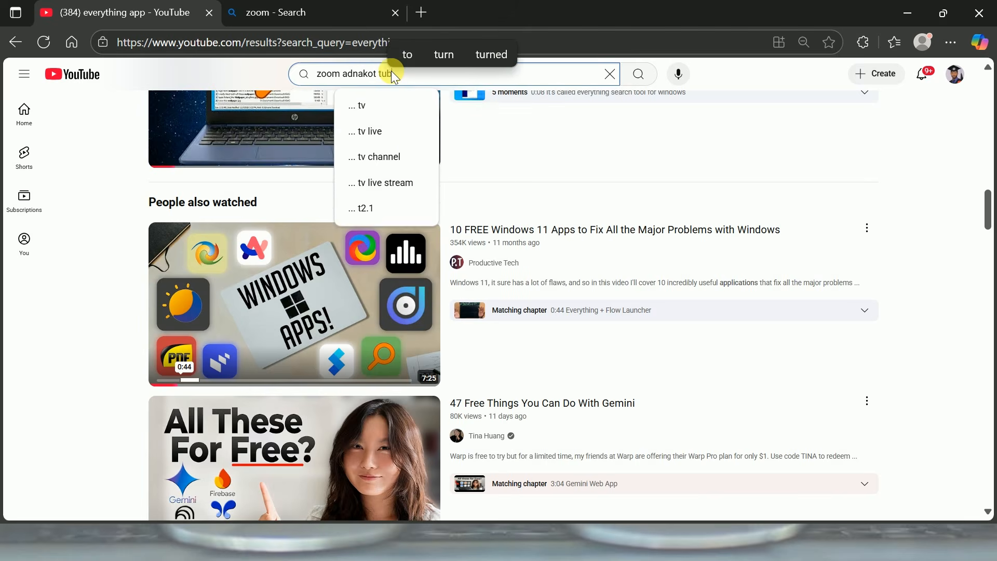
{"action": "key", "text": "Return"}
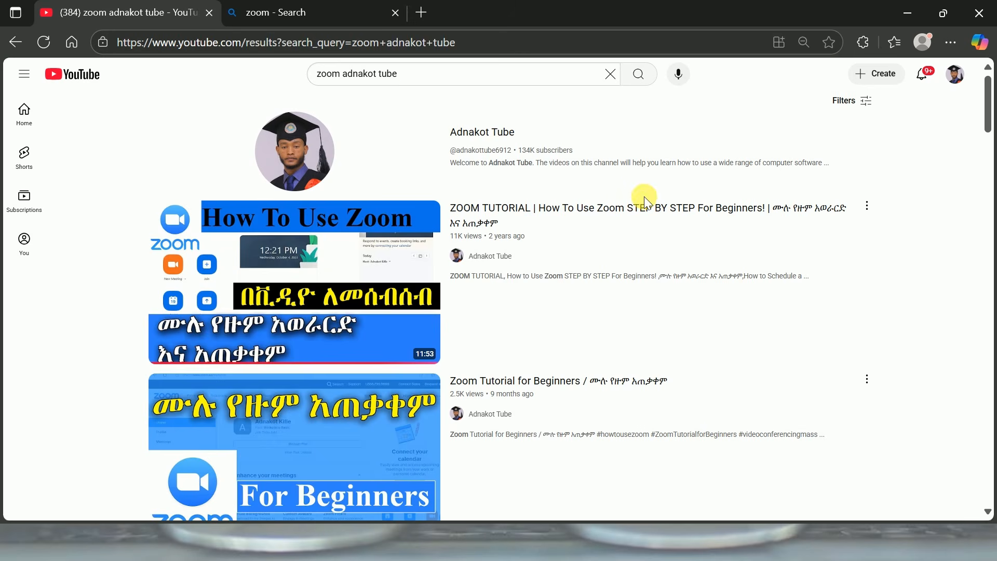
{"action": "scroll", "coordinate": [524, 257], "scroll_direction": "down", "scroll_amount": 3}
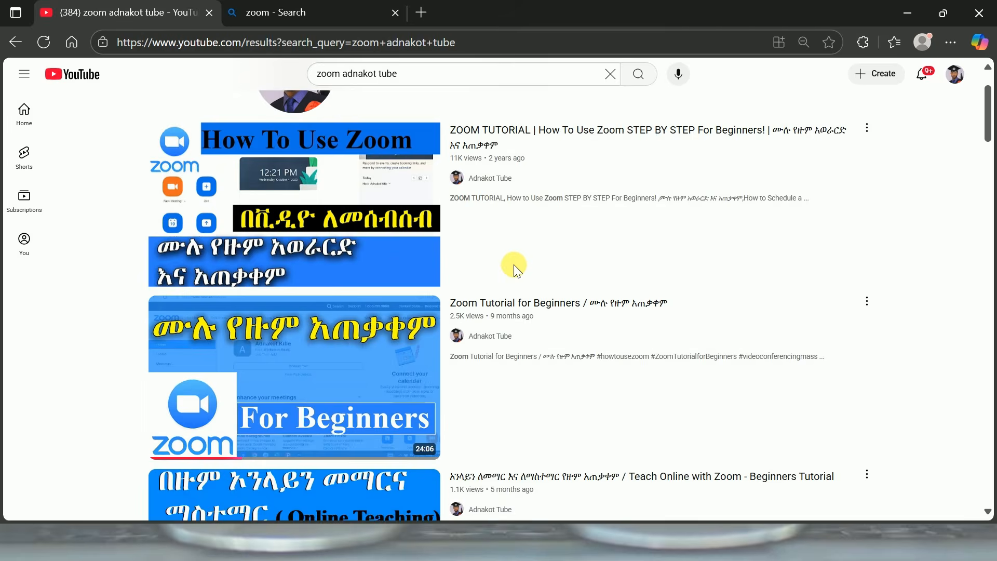
{"action": "scroll", "coordinate": [499, 226], "scroll_direction": "down", "scroll_amount": 3}
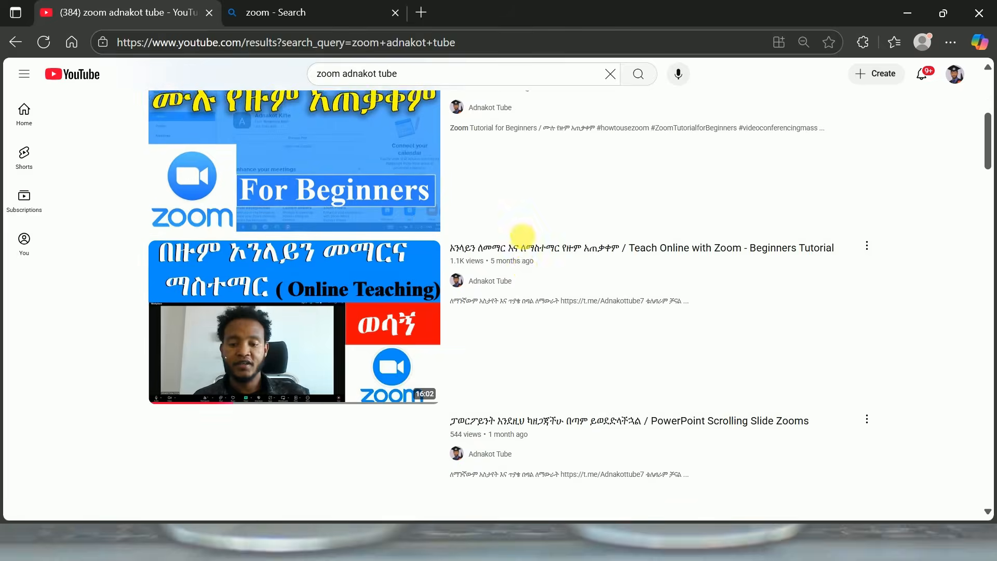
{"action": "scroll", "coordinate": [696, 286], "scroll_direction": "up", "scroll_amount": 3}
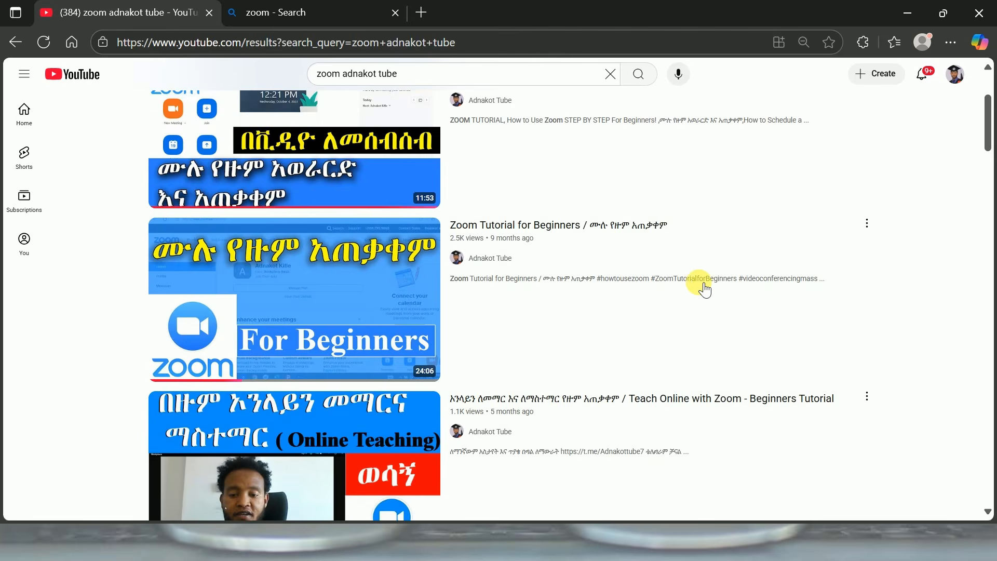
{"action": "scroll", "coordinate": [722, 290], "scroll_direction": "up", "scroll_amount": 3}
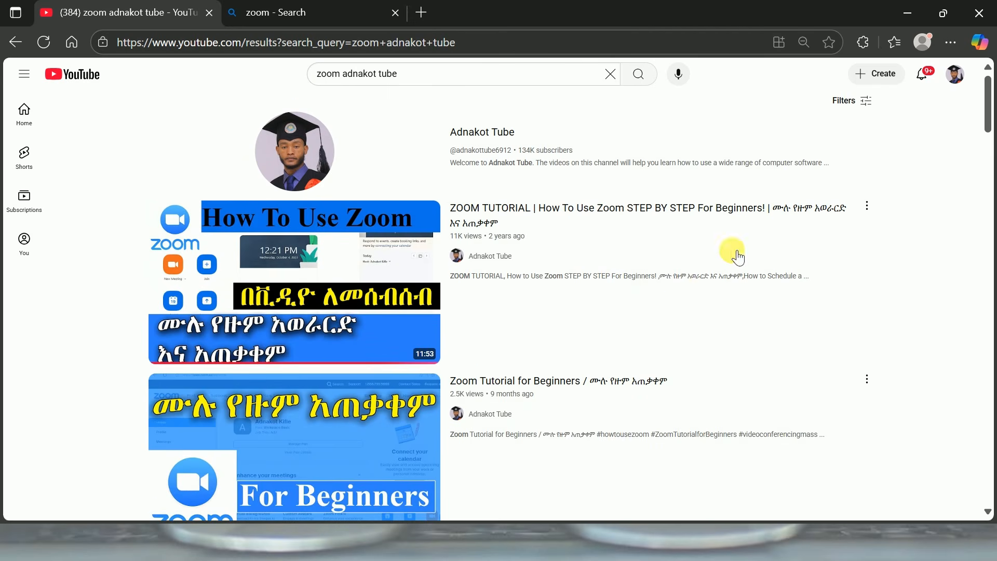
{"action": "left_click", "coordinate": [904, 14]}
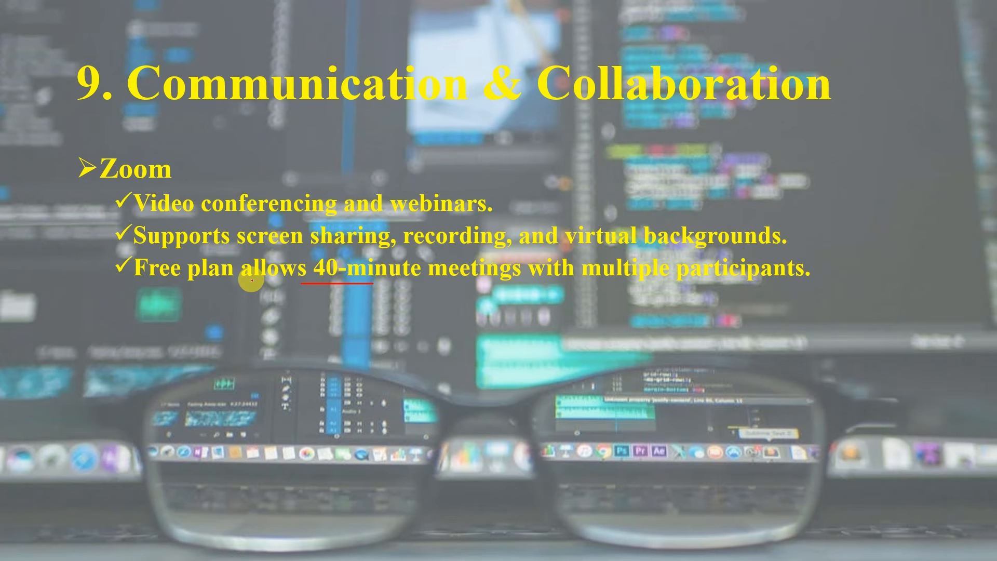
{"action": "key", "text": "Right"}
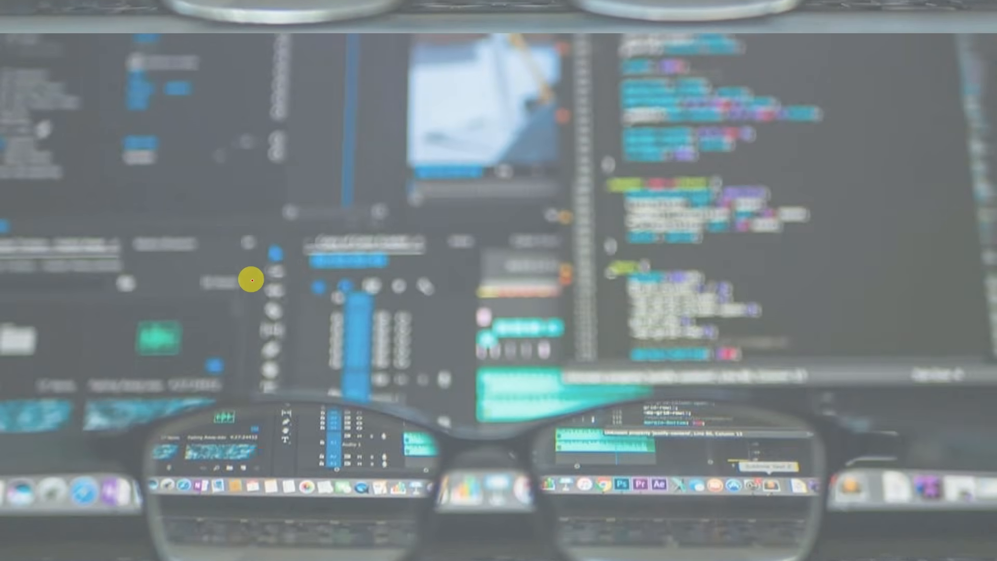
{"action": "key", "text": "Right"}
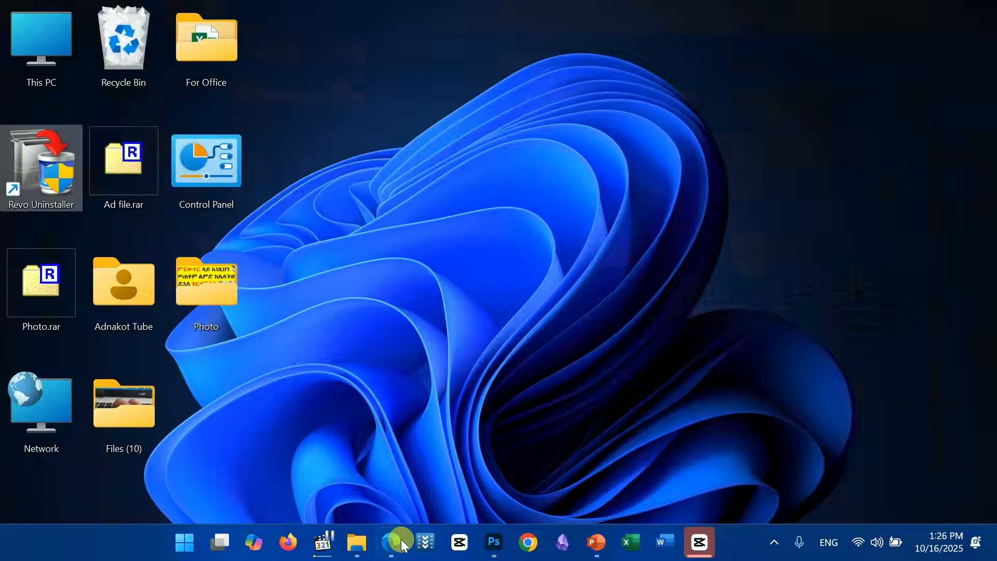
Bring the browser back, search the web for Discord, and locate its official download result
{"action": "left_click", "coordinate": [396, 538]}
{"action": "left_click", "coordinate": [332, 42]}
{"action": "type", "text": "di"}
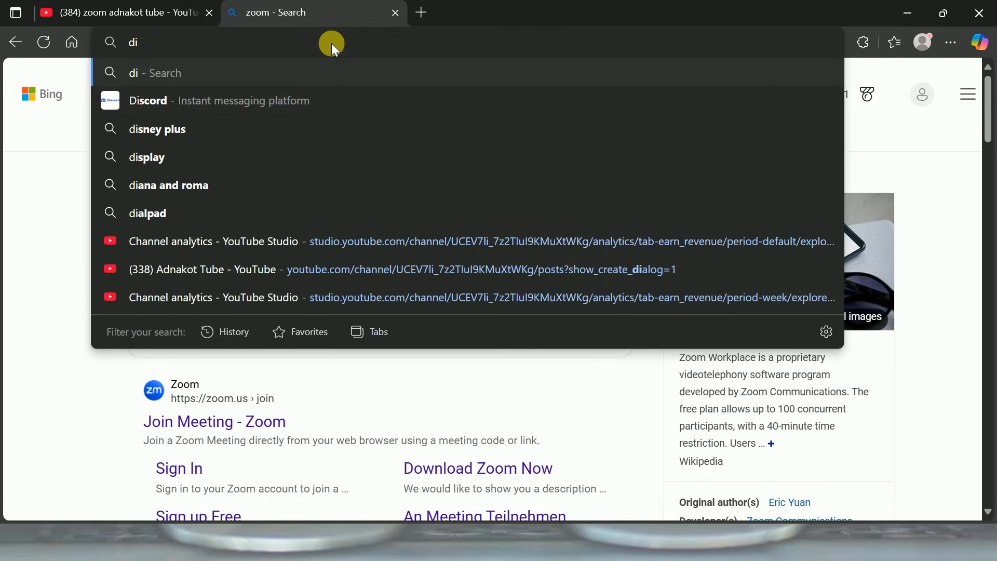
{"action": "type", "text": "sco"}
{"action": "key", "text": "Return"}
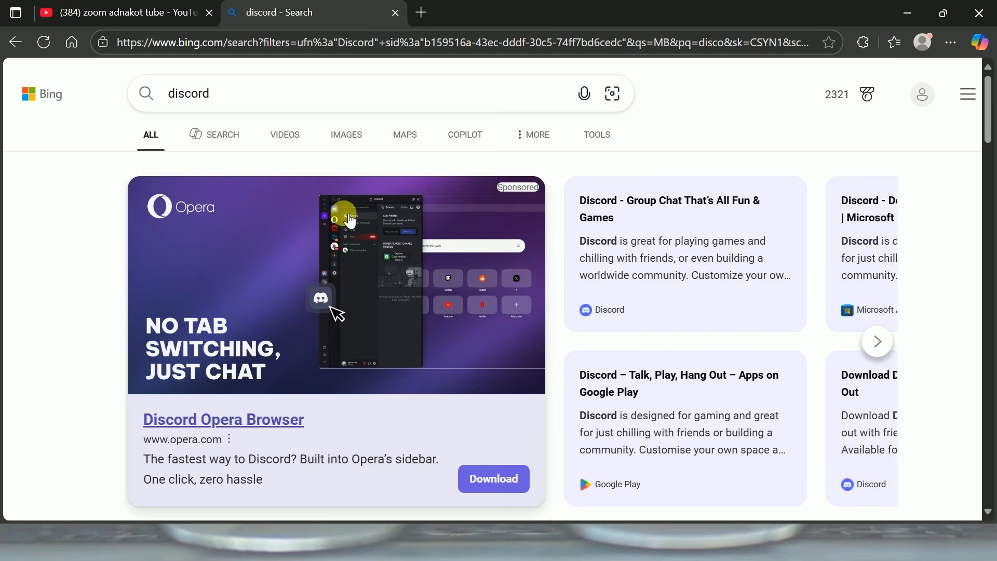
{"action": "scroll", "coordinate": [304, 258], "scroll_direction": "down", "scroll_amount": 3}
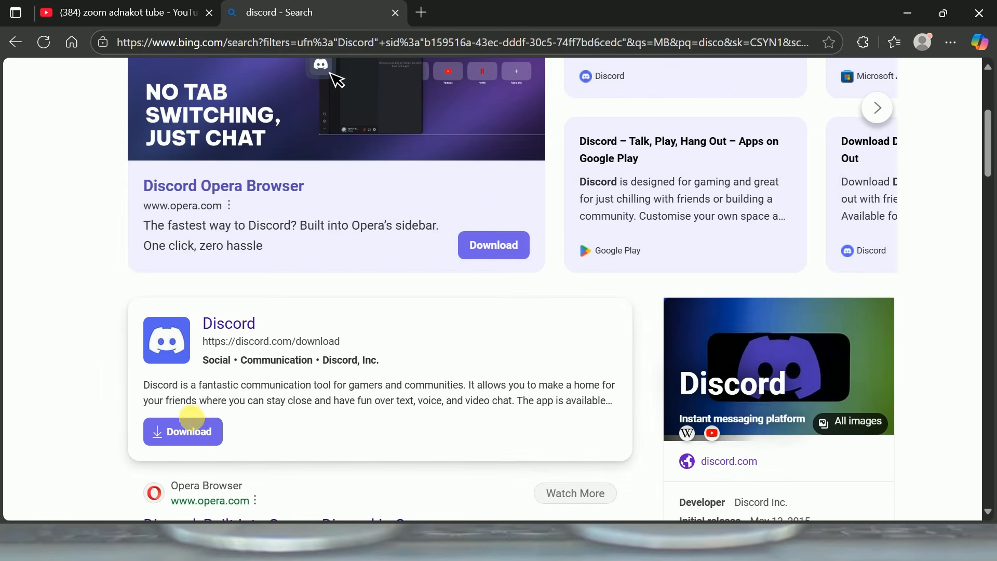
Search YouTube for "how to use discord" and look through the Discord tutorial videos
{"action": "left_click", "coordinate": [156, 15]}
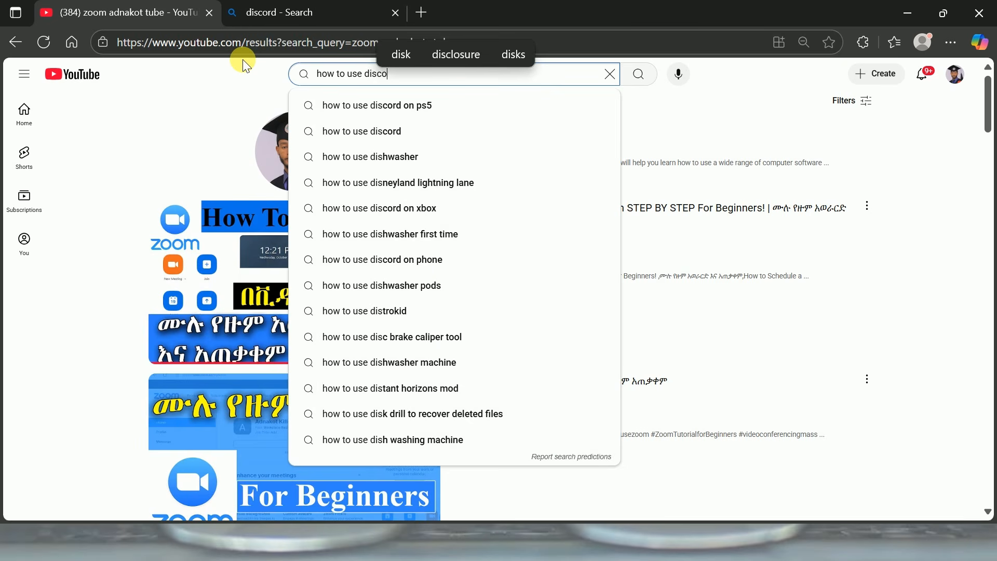
{"action": "type", "text": "or"}
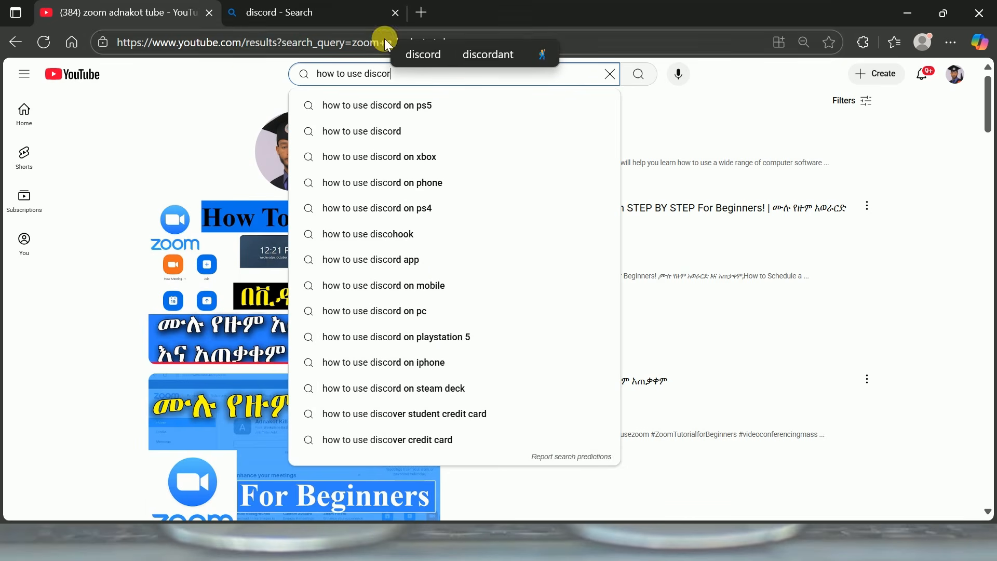
{"action": "left_click", "coordinate": [371, 132]}
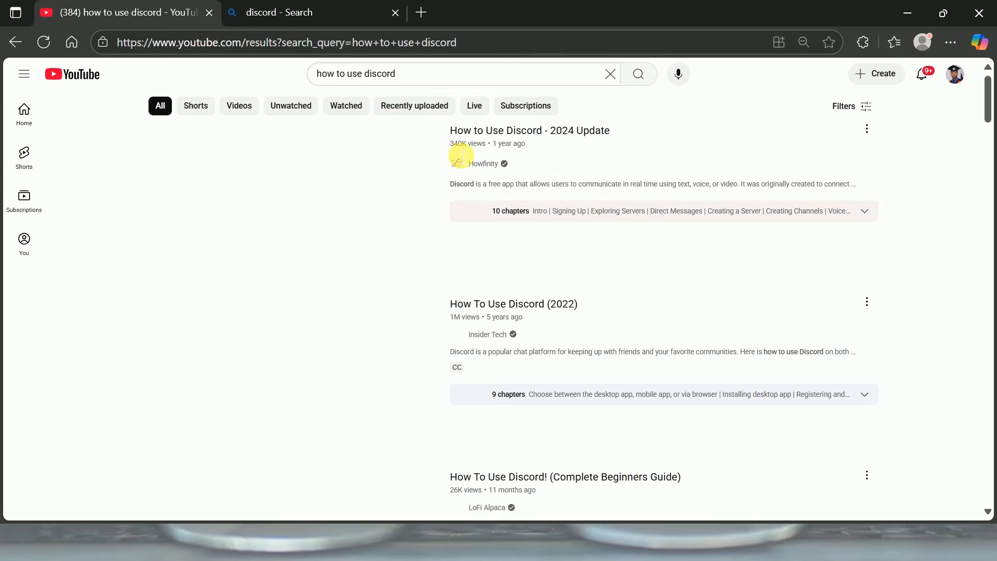
{"action": "scroll", "coordinate": [635, 234], "scroll_direction": "down", "scroll_amount": 2}
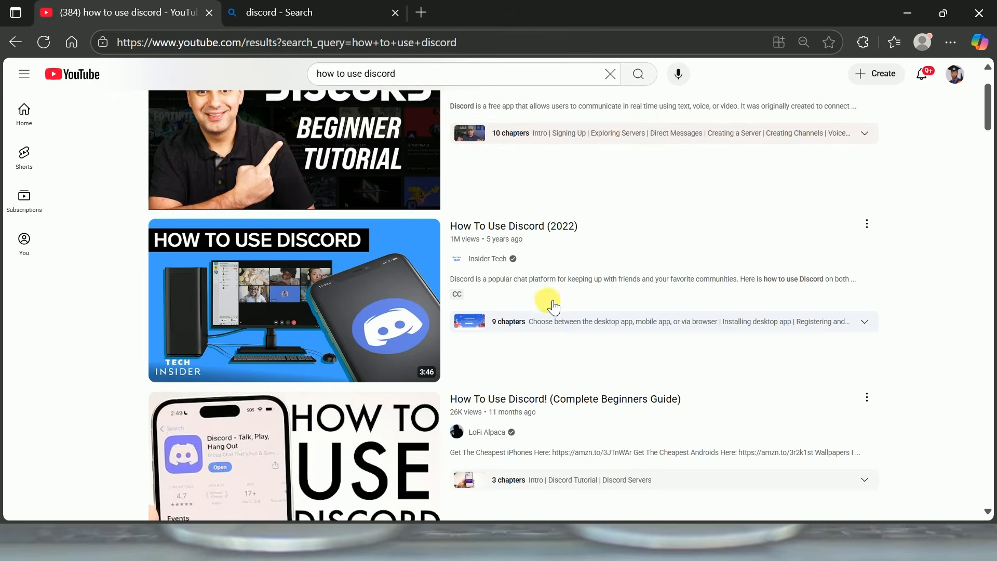
{"action": "scroll", "coordinate": [514, 312], "scroll_direction": "down", "scroll_amount": 3}
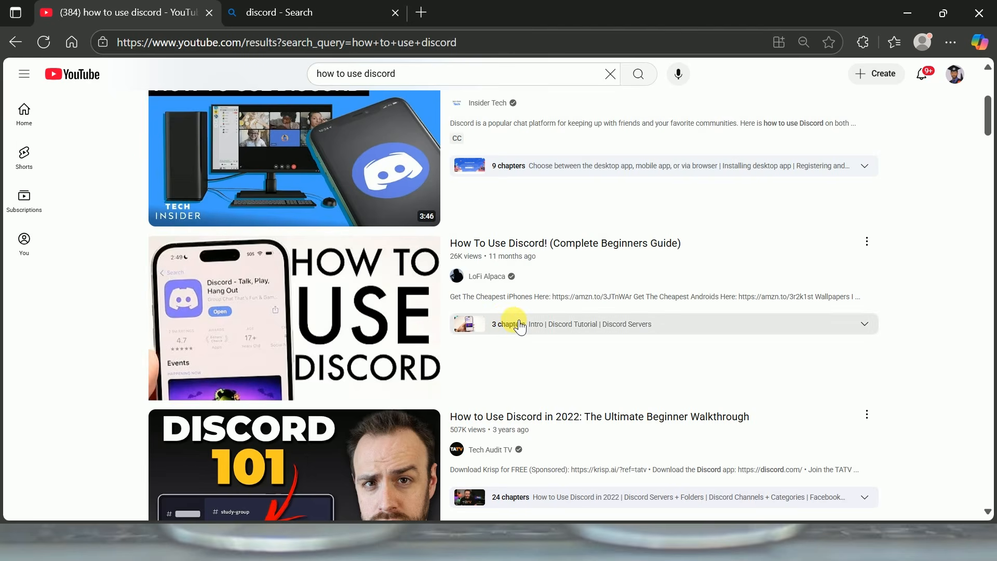
{"action": "scroll", "coordinate": [522, 319], "scroll_direction": "down", "scroll_amount": 3}
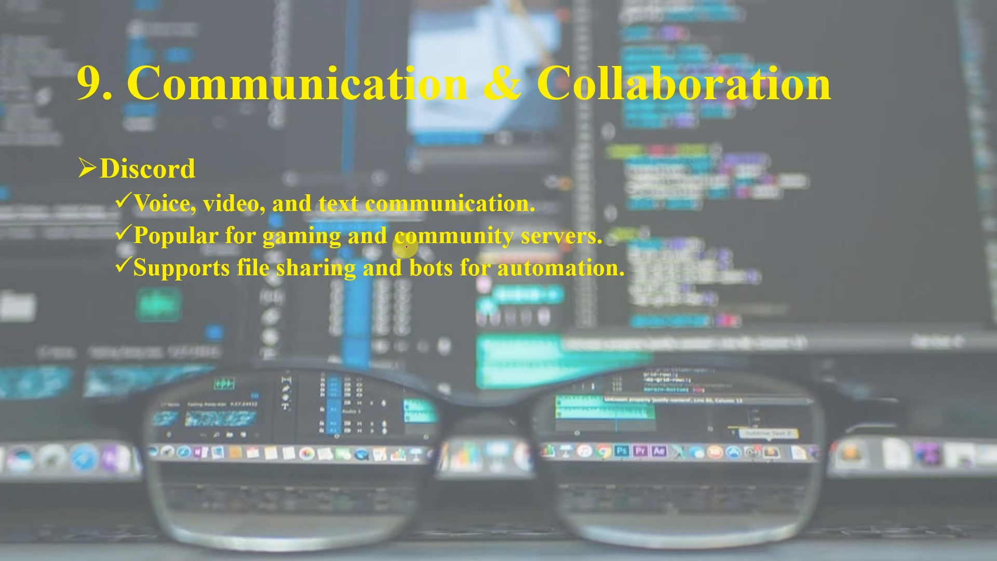
Advance the slideshow through the Backup & Recovery topic, and search the web for "macrium reflect" to review its download results
{"action": "key", "text": "Right"}
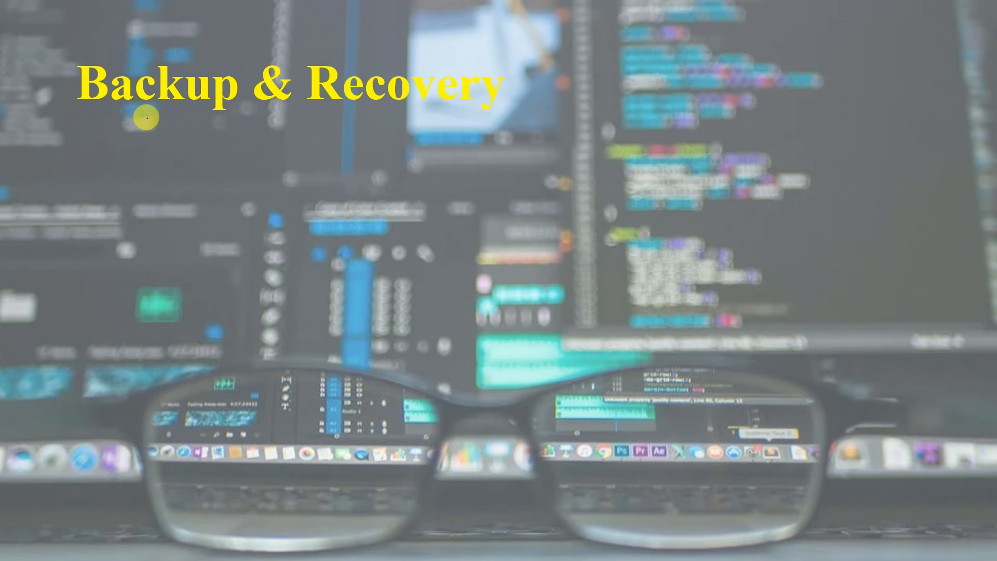
{"action": "key", "text": "Right"}
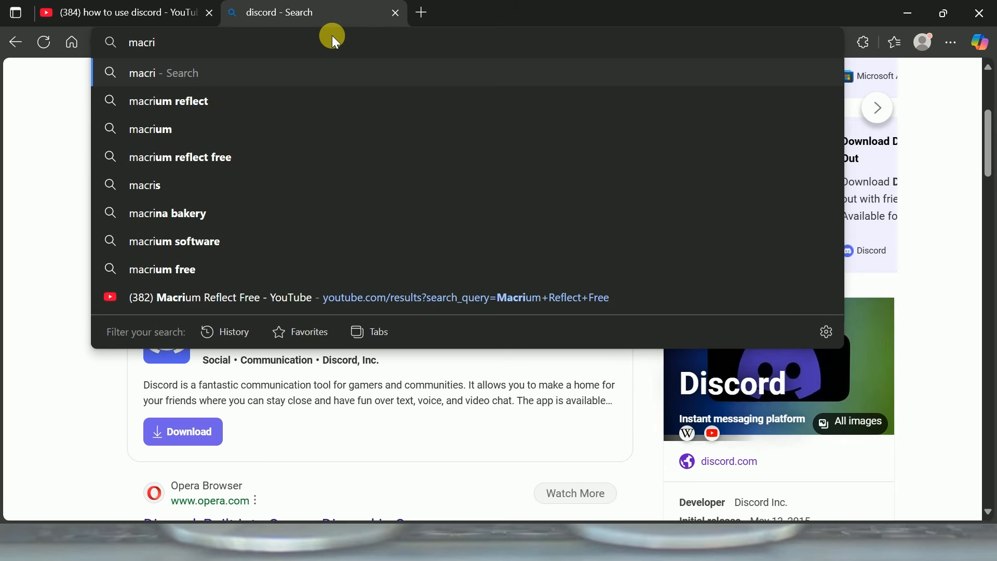
{"action": "left_click", "coordinate": [197, 104]}
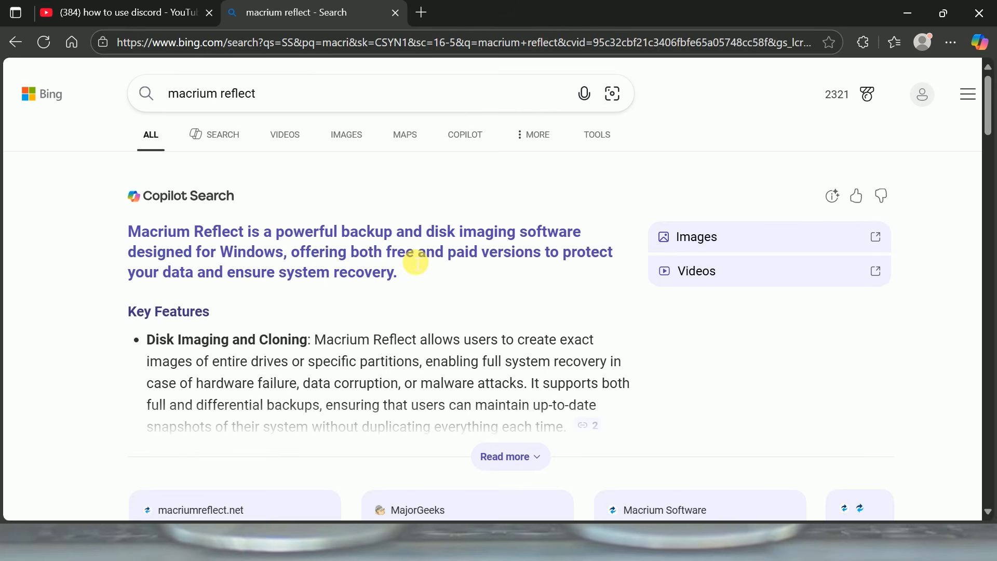
{"action": "scroll", "coordinate": [416, 262], "scroll_direction": "down", "scroll_amount": 7}
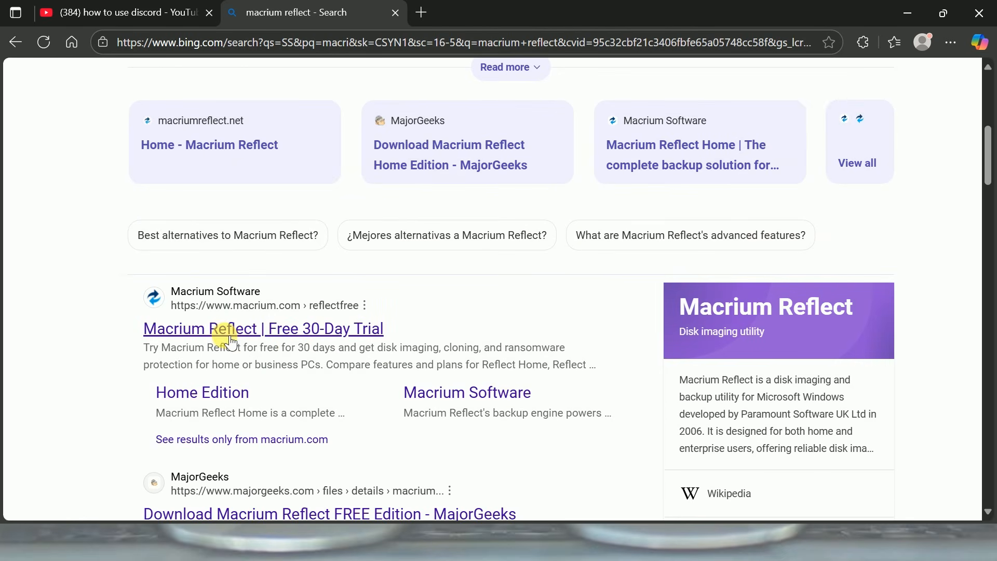
{"action": "scroll", "coordinate": [412, 373], "scroll_direction": "down", "scroll_amount": 3}
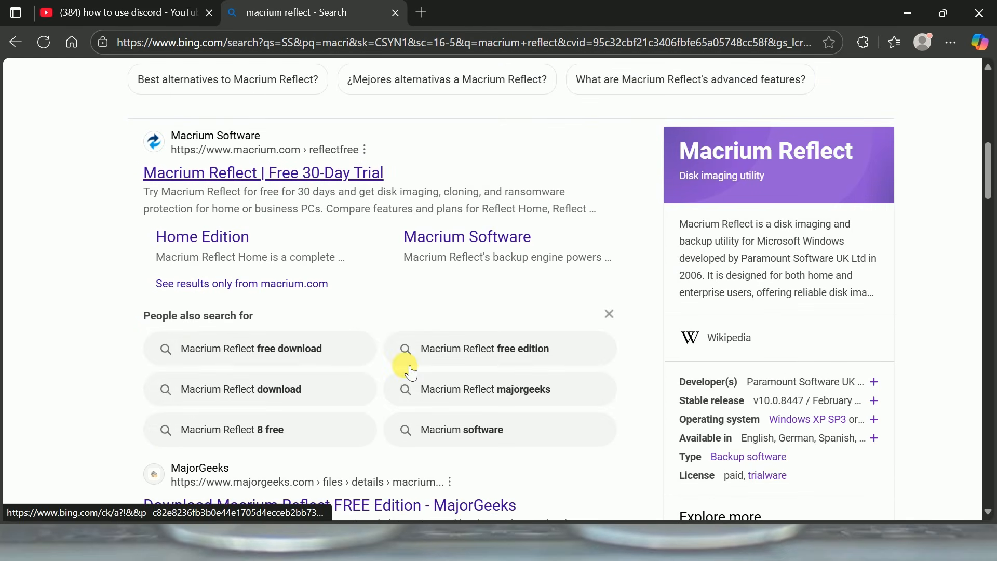
{"action": "scroll", "coordinate": [412, 373], "scroll_direction": "down", "scroll_amount": 3}
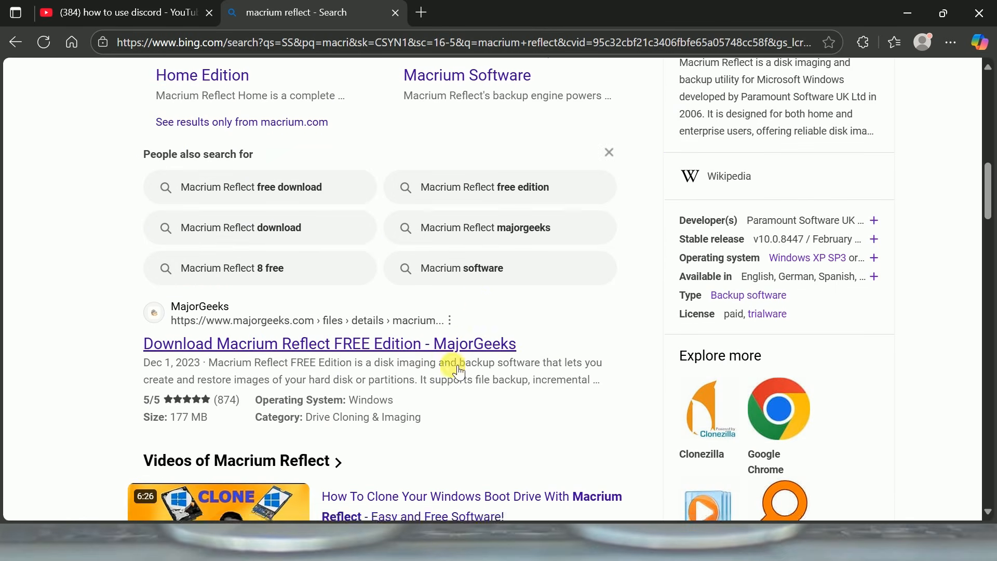
{"action": "scroll", "coordinate": [460, 372], "scroll_direction": "down", "scroll_amount": 5}
{"action": "scroll", "coordinate": [472, 312], "scroll_direction": "up", "scroll_amount": 12}
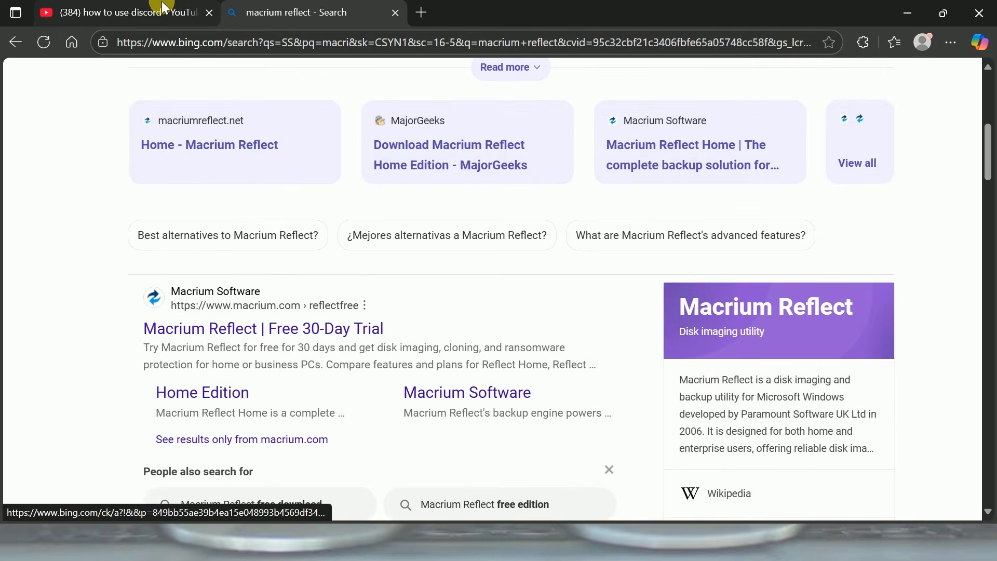
Search YouTube for "how to use macrium reflect" and look through the tutorial videos
{"action": "left_click", "coordinate": [164, 8]}
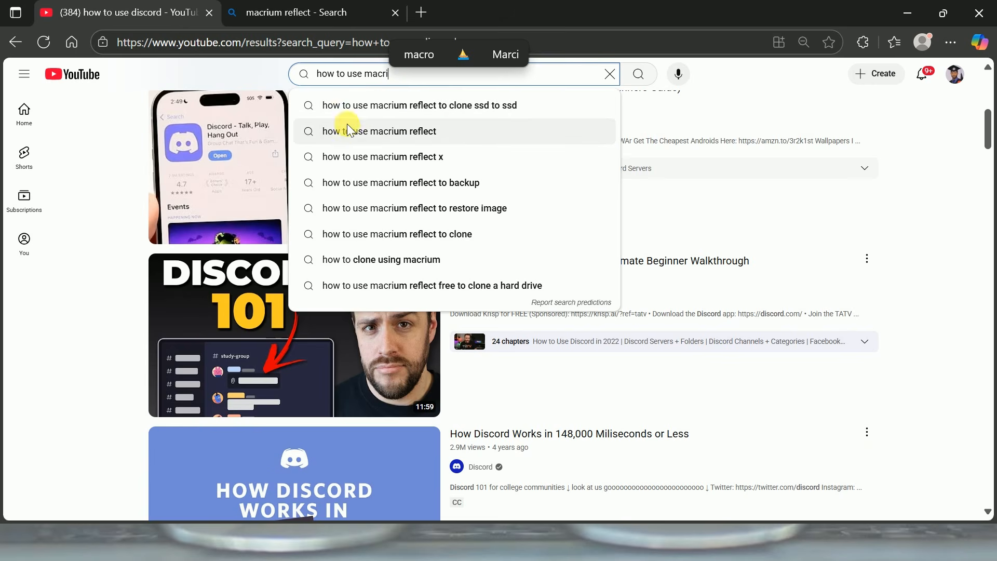
{"action": "left_click", "coordinate": [419, 133]}
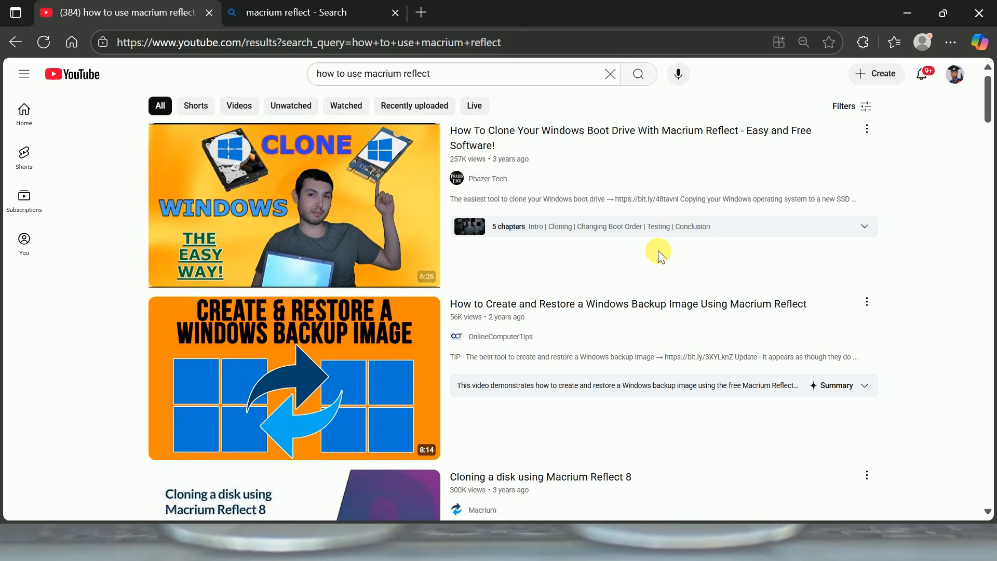
{"action": "scroll", "coordinate": [639, 252], "scroll_direction": "down", "scroll_amount": 8}
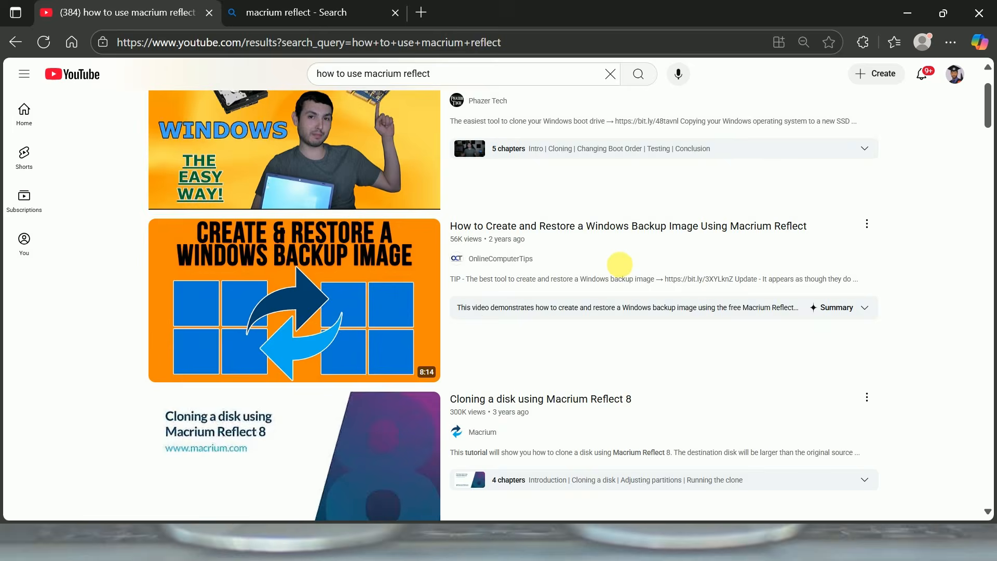
{"action": "scroll", "coordinate": [618, 265], "scroll_direction": "down", "scroll_amount": 1}
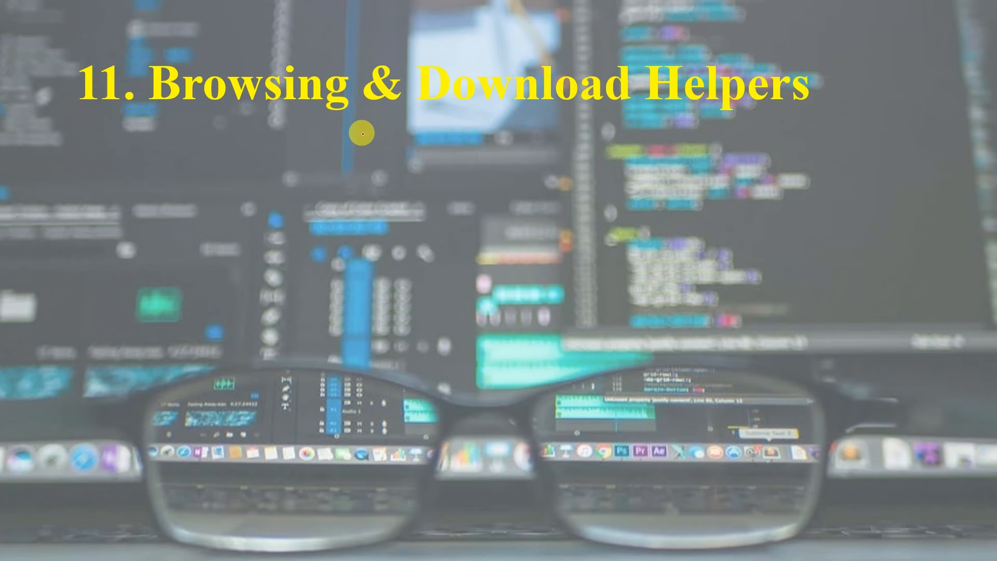
Reveal the next content on the Browsing & Download Helpers slide and search the web for qBittorrent in the browser
{"action": "key", "text": "Right"}
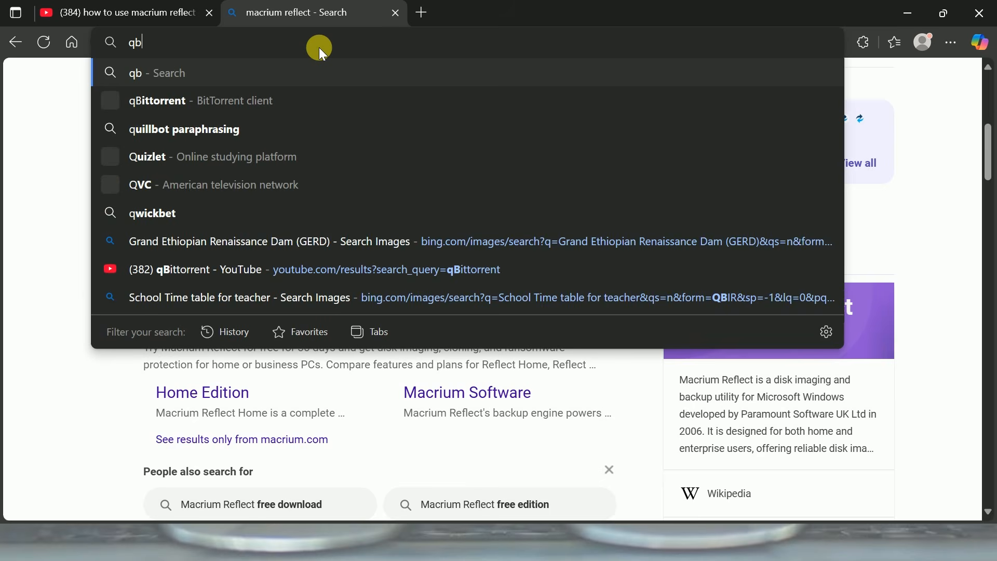
{"action": "type", "text": "it"}
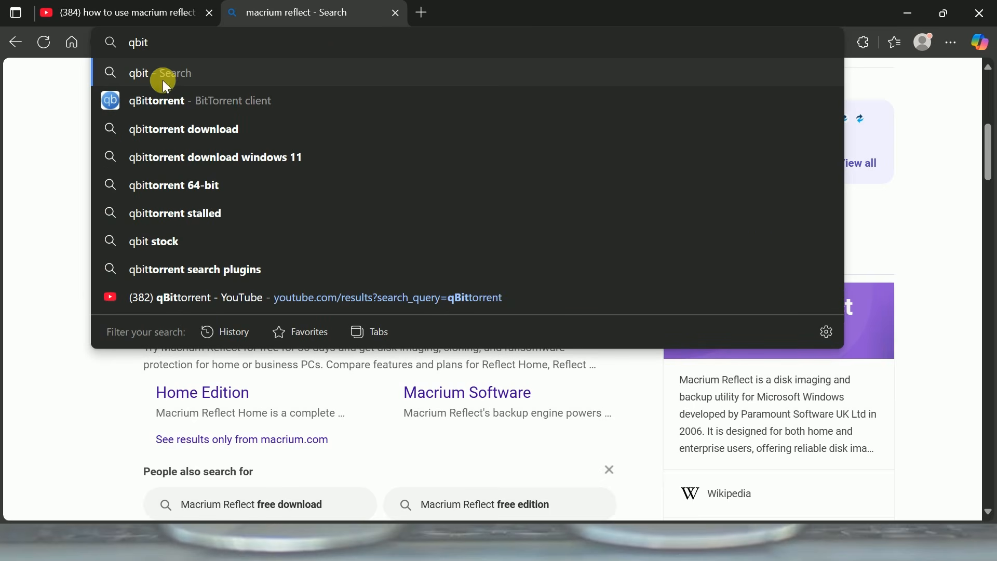
{"action": "left_click", "coordinate": [162, 101]}
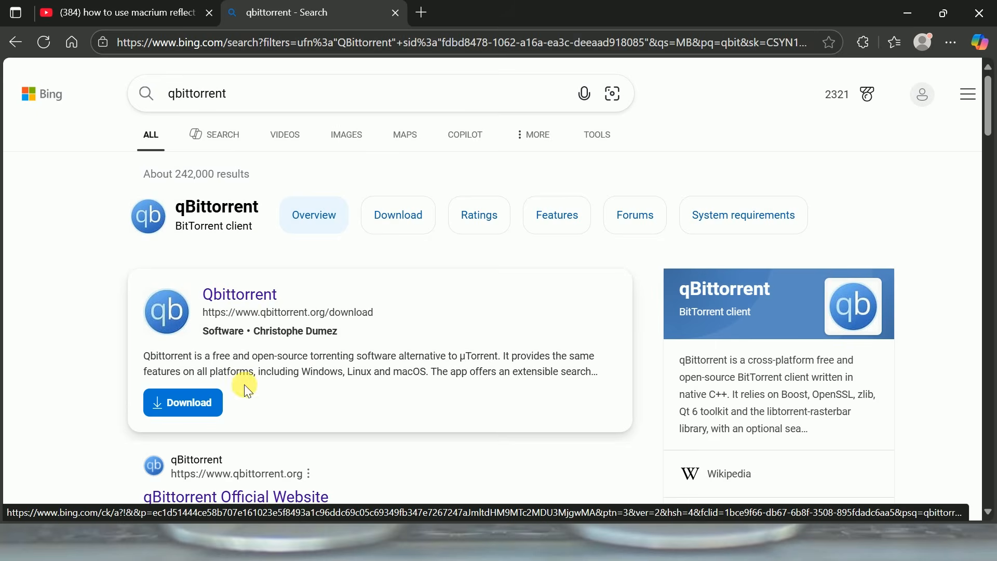
Search YouTube for "How to use qBittorrent", look through the tutorial videos, and minimize the browser
{"action": "double_click", "coordinate": [197, 206]}
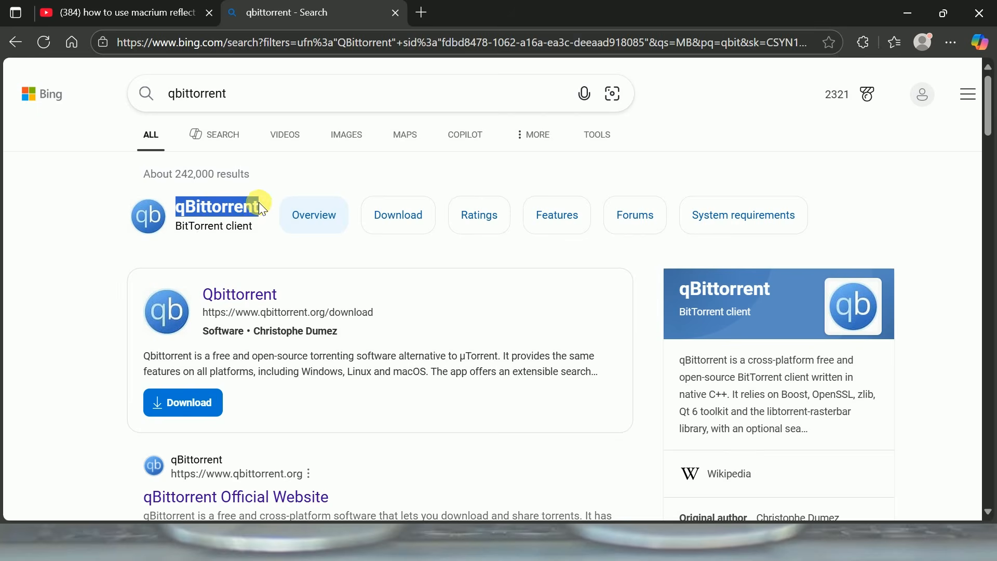
{"action": "type", "text": "How to"}
{"action": "type", "text": " use qBittorrent"}
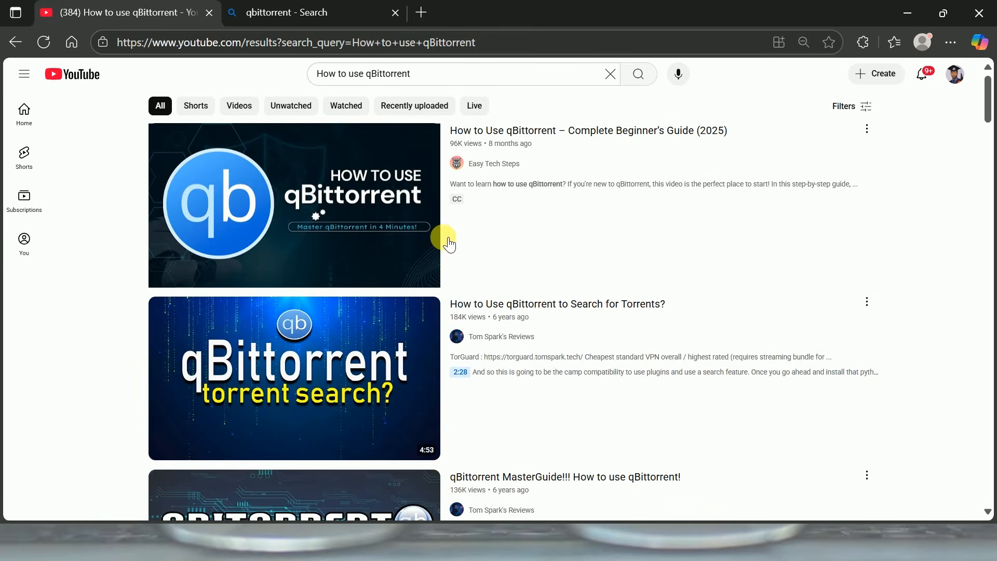
{"action": "scroll", "coordinate": [561, 278], "scroll_direction": "down", "scroll_amount": 6}
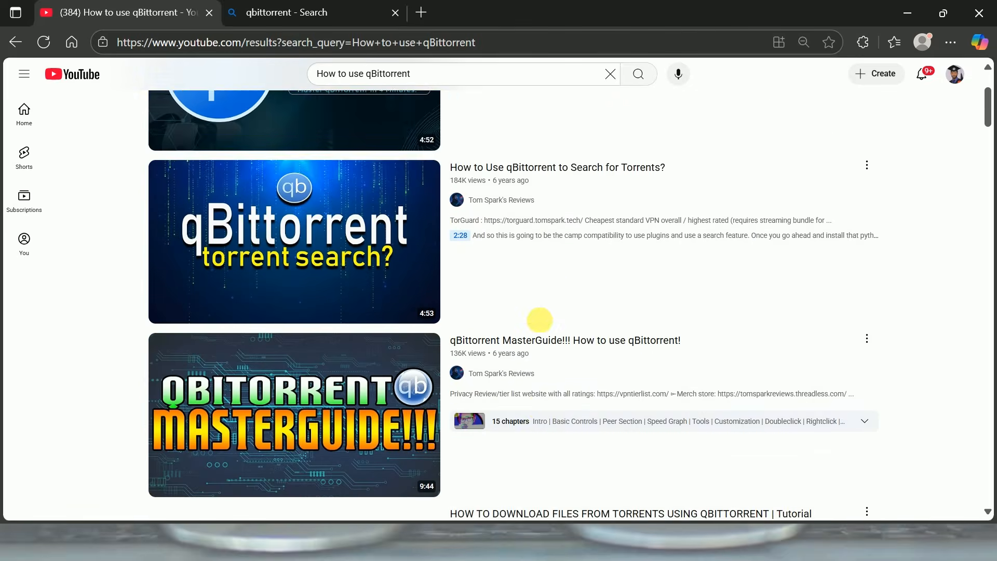
{"action": "scroll", "coordinate": [582, 300], "scroll_direction": "down", "scroll_amount": 6}
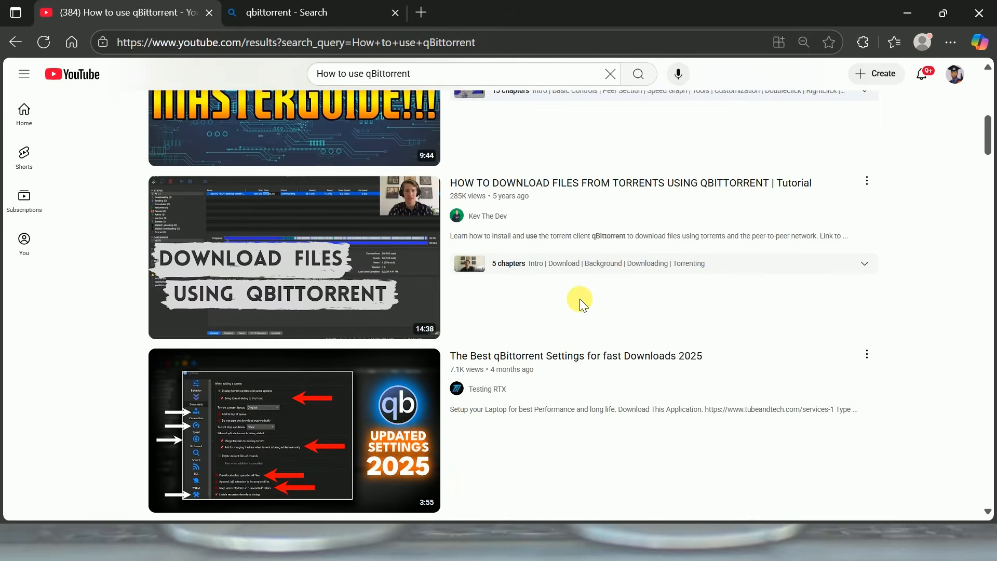
{"action": "scroll", "coordinate": [557, 337], "scroll_direction": "down", "scroll_amount": 4}
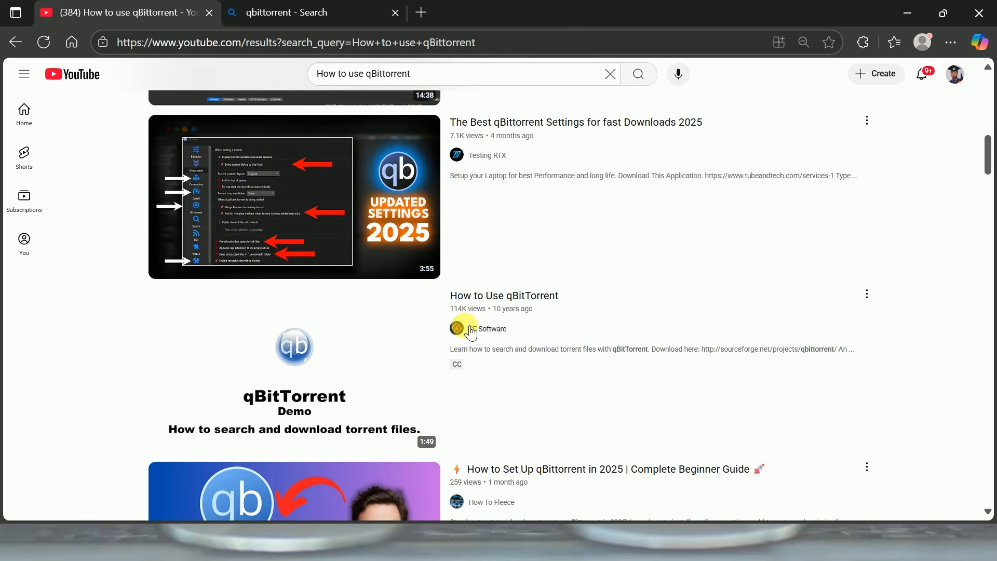
{"action": "scroll", "coordinate": [584, 281], "scroll_direction": "up", "scroll_amount": 16}
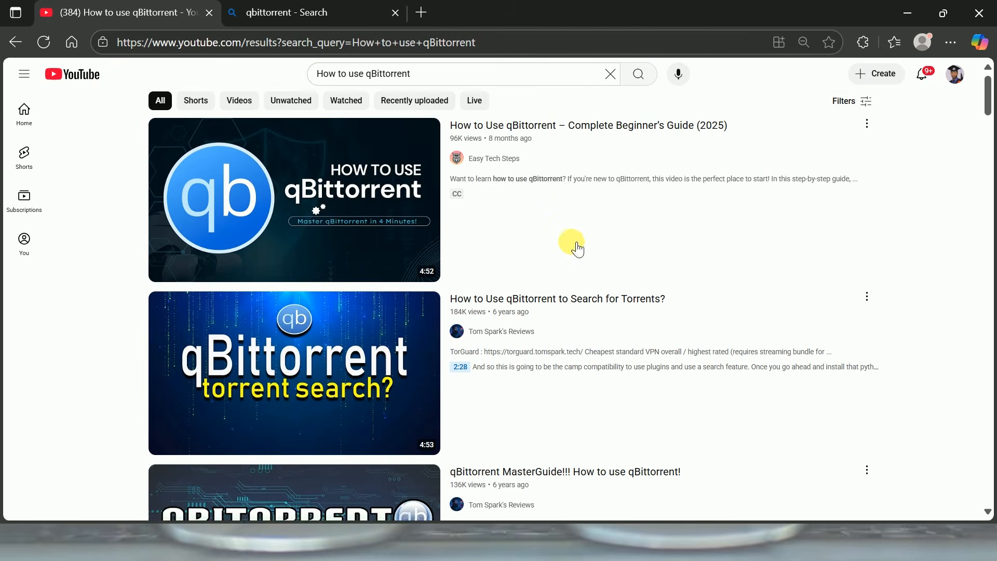
{"action": "left_click", "coordinate": [908, 13]}
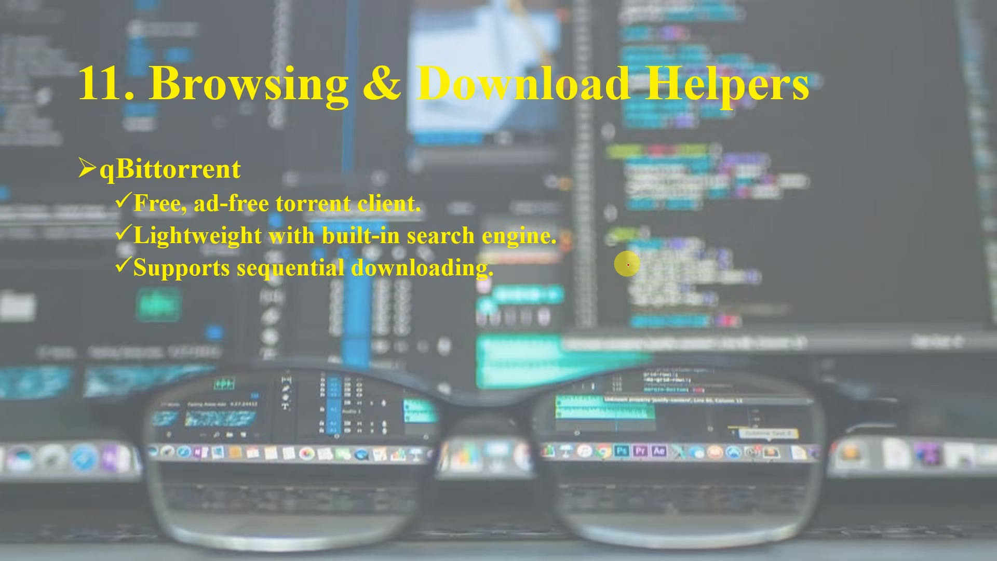
Advance the slideshow to Coding & Development and reveal the Visual Studio Code entry with its points
{"action": "key", "text": "Right"}
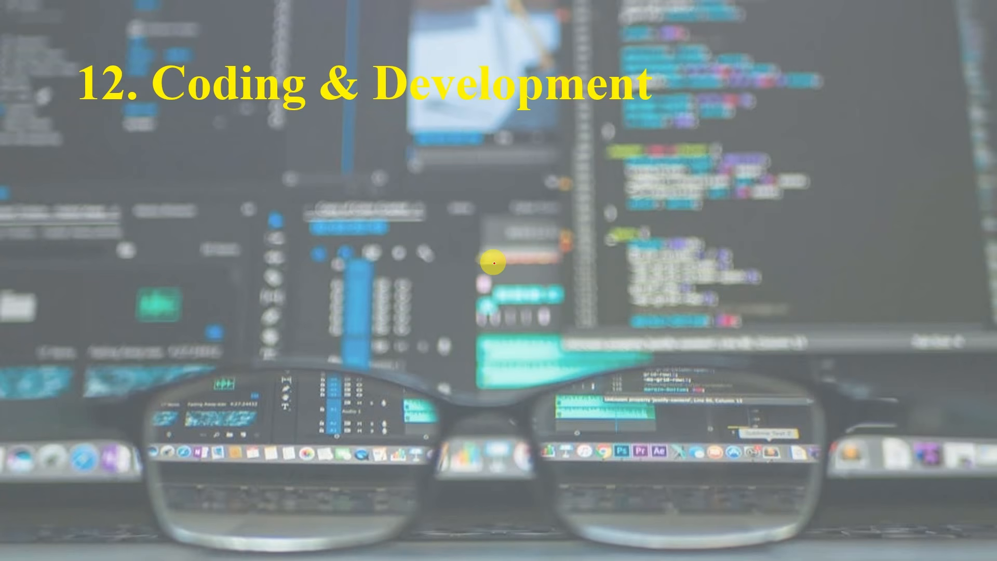
{"action": "key", "text": "Right"}
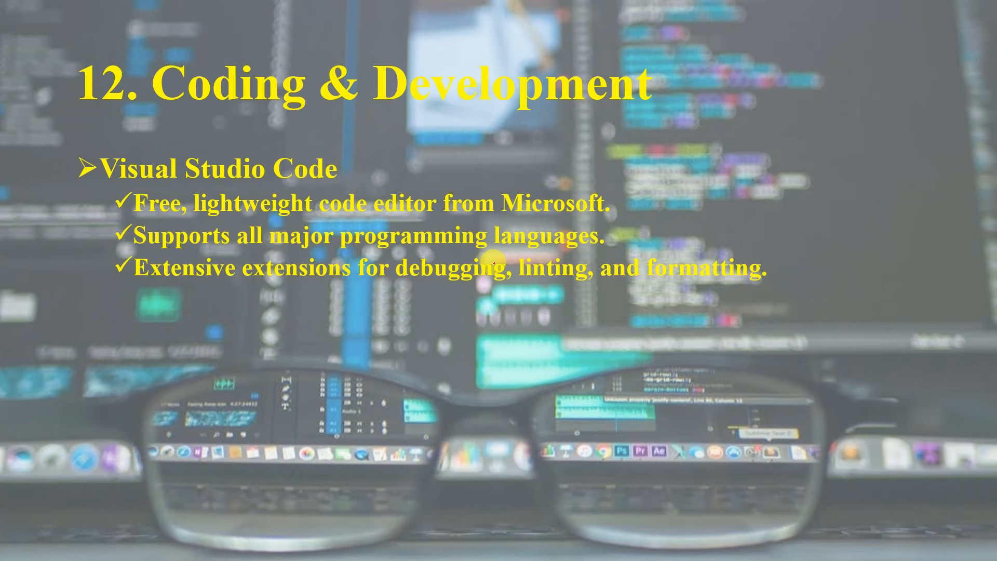
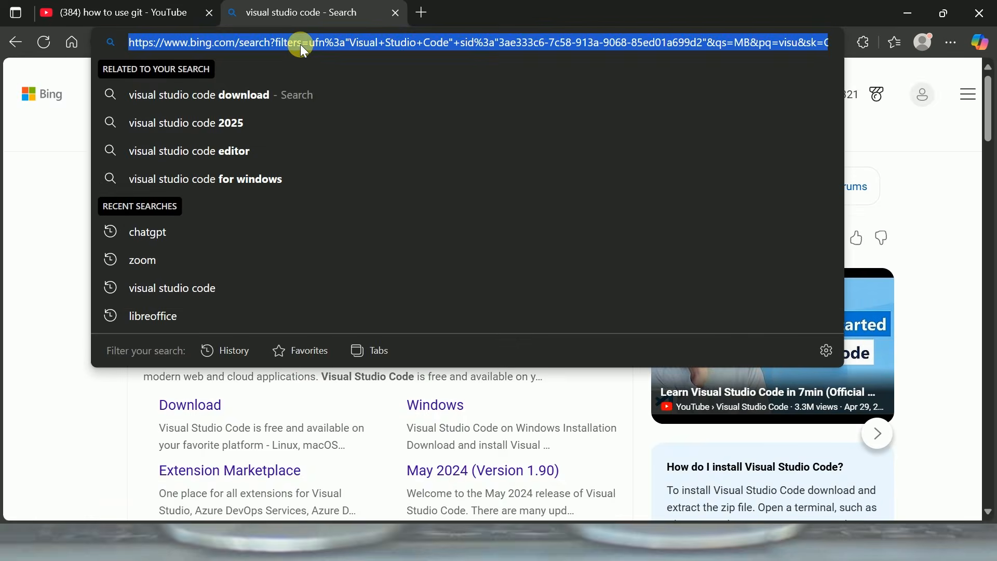
Search the web for "git" in the browser and follow the download link in the official Git result
{"action": "type", "text": "git"}
{"action": "key", "text": "Return"}
{"action": "scroll", "coordinate": [347, 295], "scroll_direction": "down", "scroll_amount": 10}
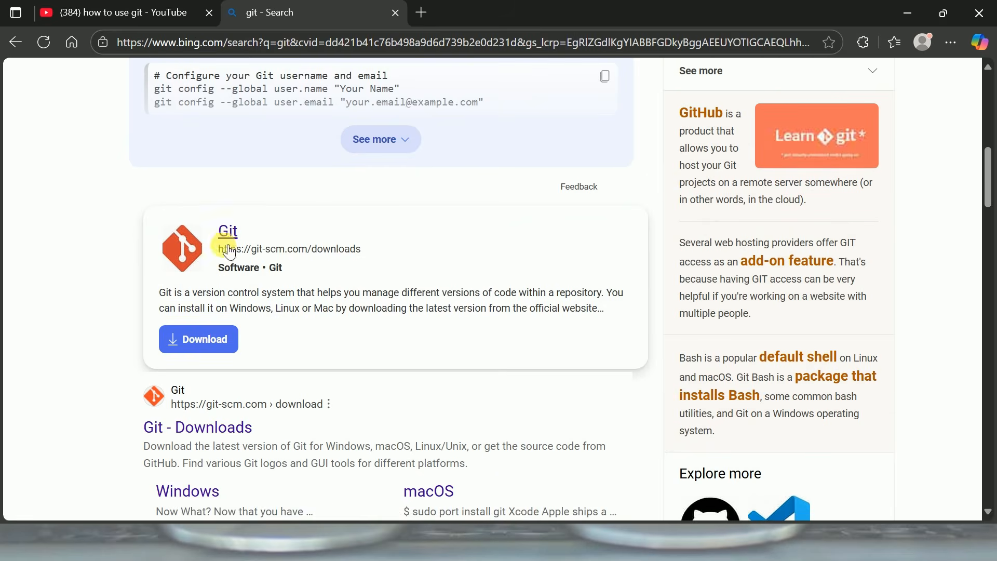
{"action": "left_click", "coordinate": [205, 339]}
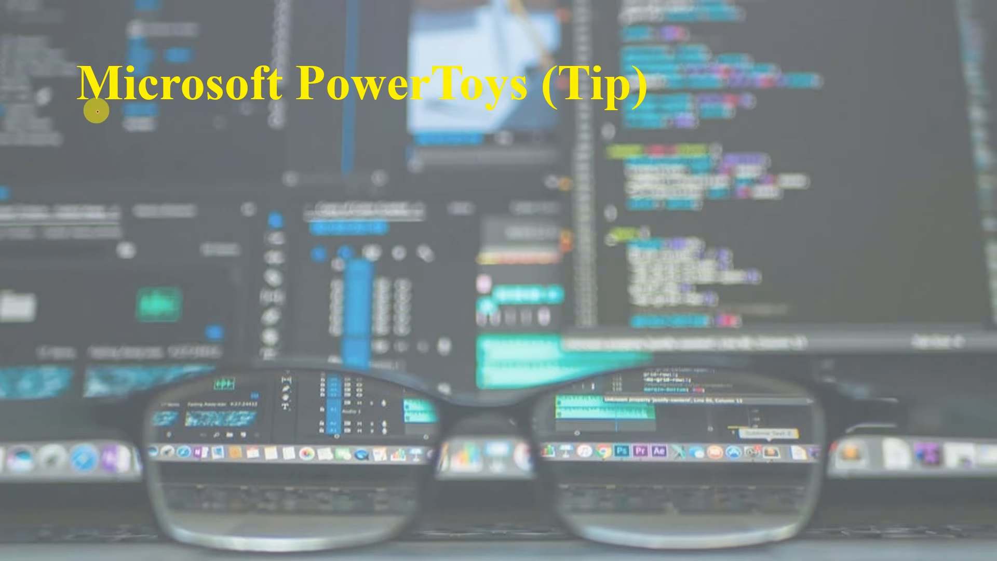
Circle the slide title "Microsoft PowerToys (Tip)" in red, then reveal the Purpose bullet and underline "powerful" in it
{"action": "mouse_move", "coordinate": [97, 111]}
{"action": "left_mouse_down"}
{"action": "mouse_move", "coordinate": [283, 125]}
{"action": "mouse_move", "coordinate": [526, 119]}
{"action": "left_mouse_up"}
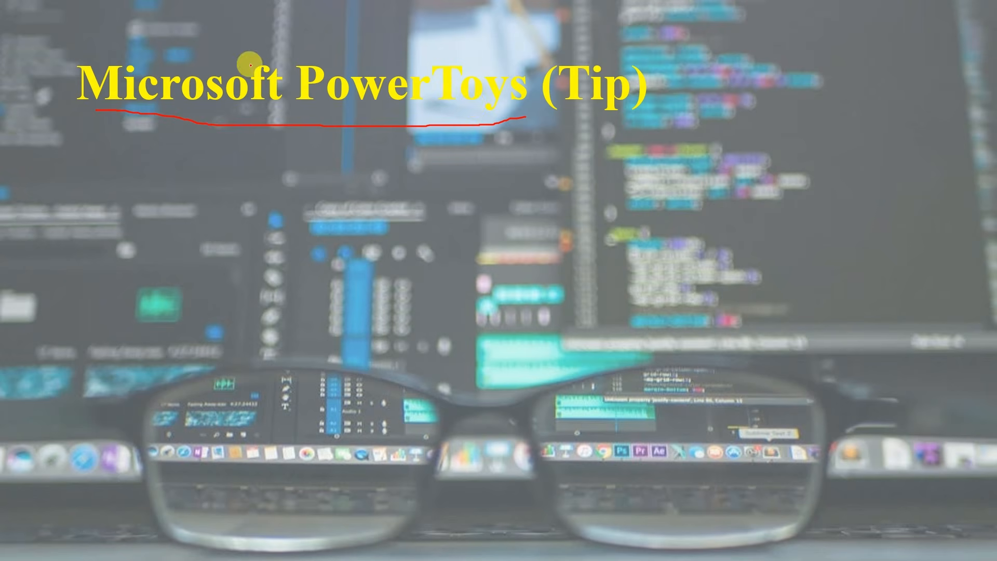
{"action": "mouse_move", "coordinate": [106, 108]}
{"action": "left_mouse_down"}
{"action": "mouse_move", "coordinate": [78, 66]}
{"action": "mouse_move", "coordinate": [336, 49]}
{"action": "mouse_move", "coordinate": [655, 70]}
{"action": "mouse_move", "coordinate": [624, 111]}
{"action": "mouse_move", "coordinate": [539, 117]}
{"action": "left_mouse_up"}
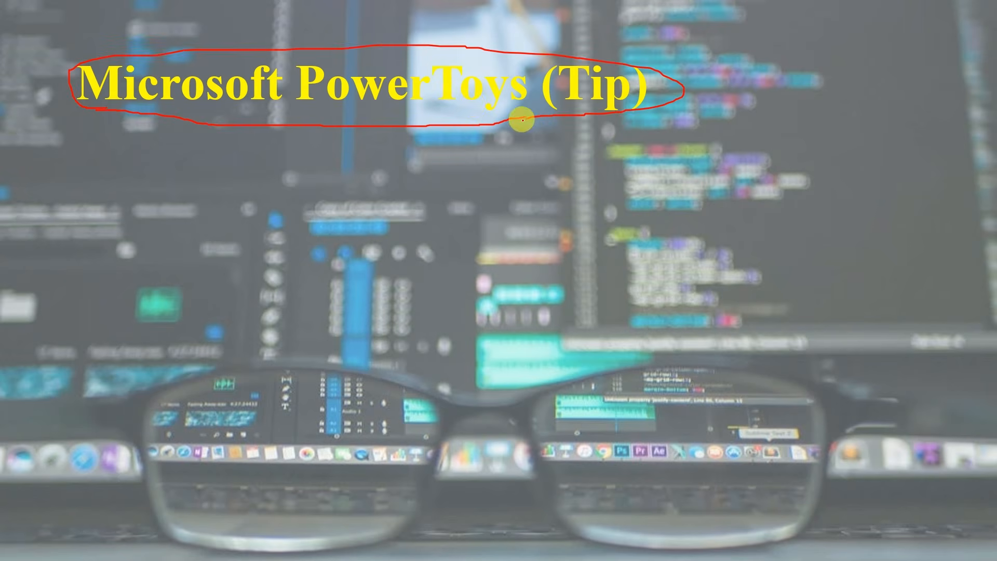
{"action": "key", "text": "Right"}
{"action": "left_click_drag", "start_coordinate": [304, 191], "coordinate": [400, 190]}
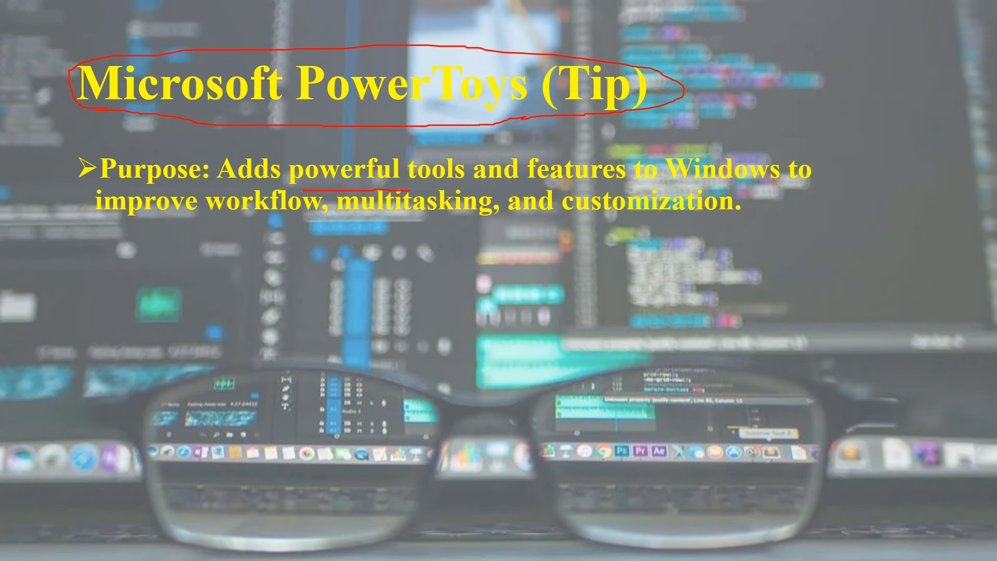
Leave the slideshow, search the web for "powertoys" in the browser, and follow the download link in the top Powertoys result
{"action": "key", "text": "Escape"}
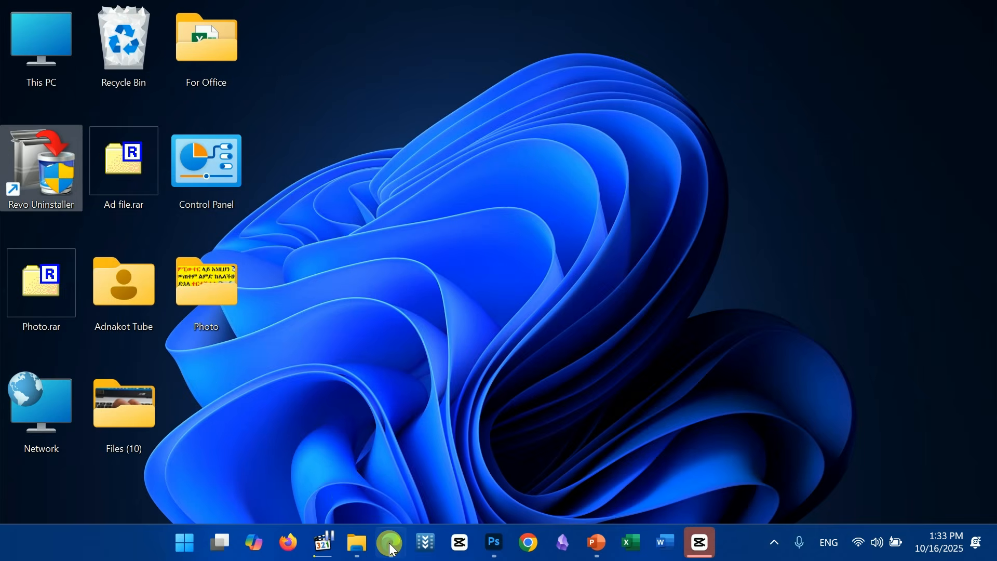
{"action": "left_click", "coordinate": [390, 544]}
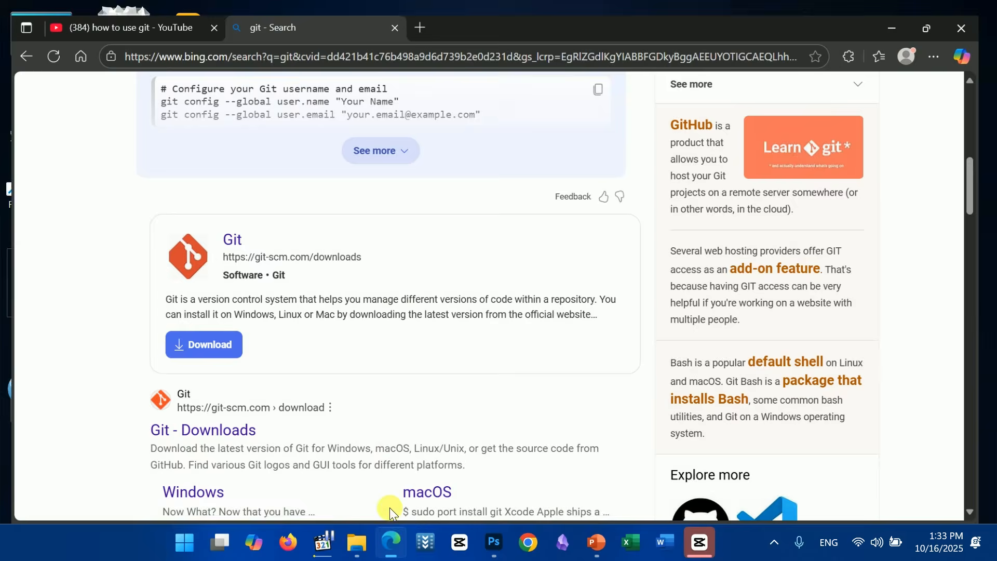
{"action": "left_click", "coordinate": [314, 43]}
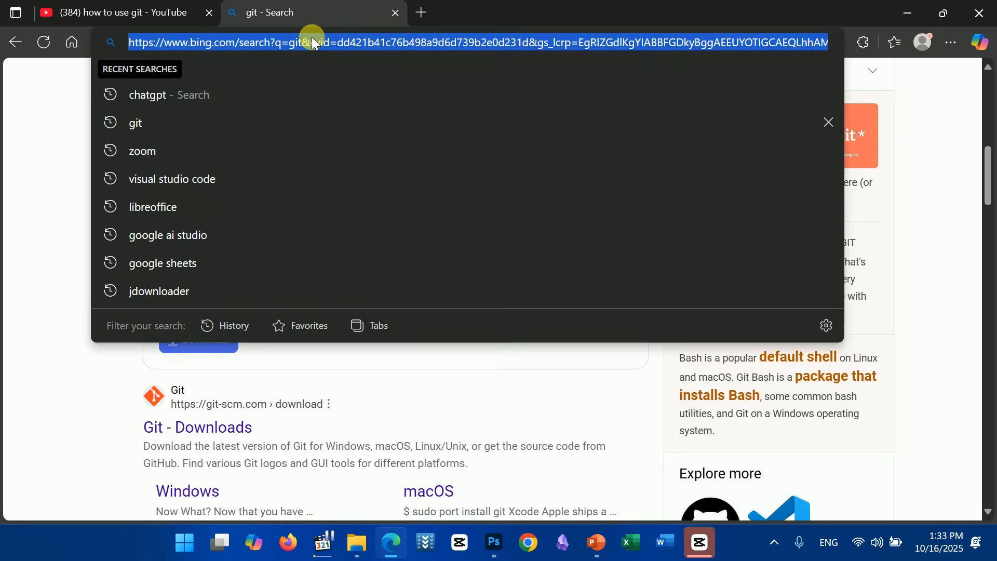
{"action": "type", "text": "powert&sk=CSYN1&sc=16-6&q=powertoys&cvid=e3823a5abfc2477688aa92d5eef63217&gs_lcrp=..."}
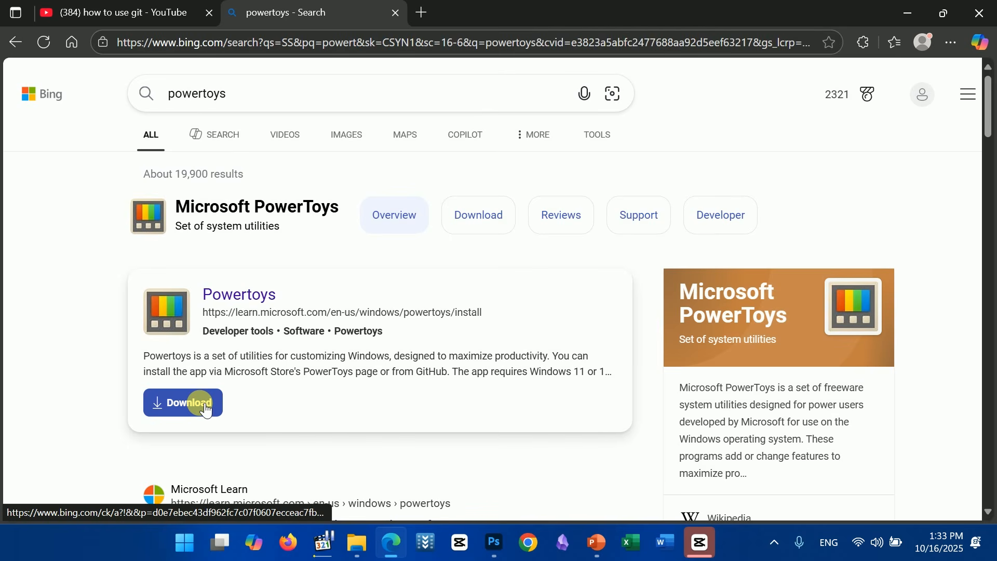
{"action": "left_click", "coordinate": [207, 409]}
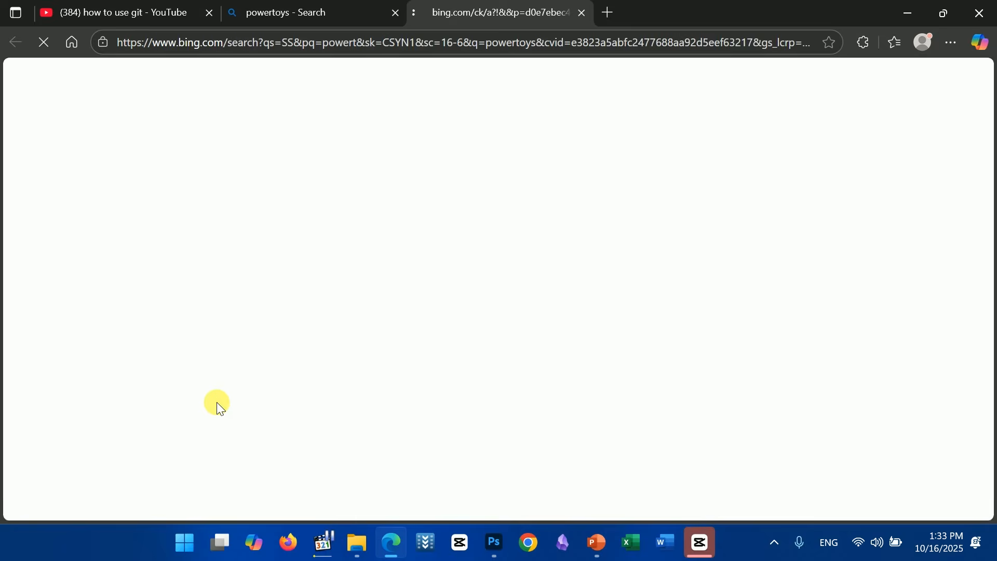
Follow the Install PowerToys link in the guide's section on installing with the Windows executable file from GitHub
{"action": "scroll", "coordinate": [571, 342], "scroll_direction": "down", "scroll_amount": 6}
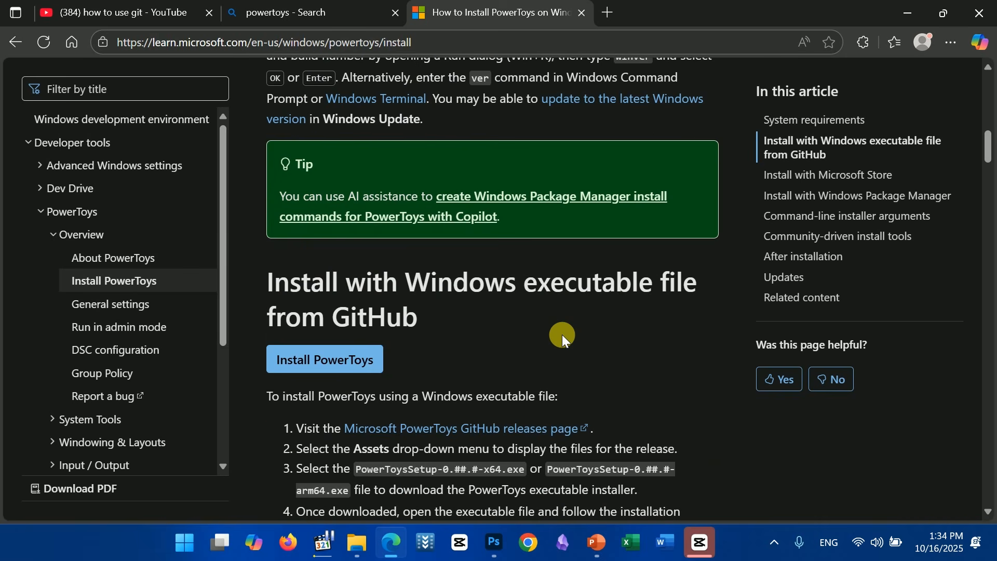
{"action": "scroll", "coordinate": [544, 298], "scroll_direction": "down", "scroll_amount": 3}
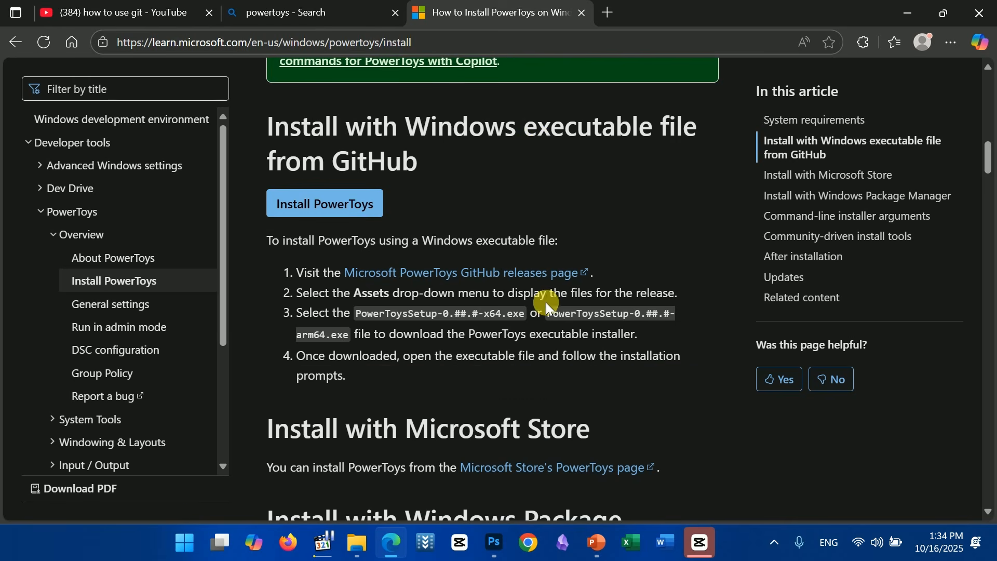
{"action": "left_click", "coordinate": [352, 218]}
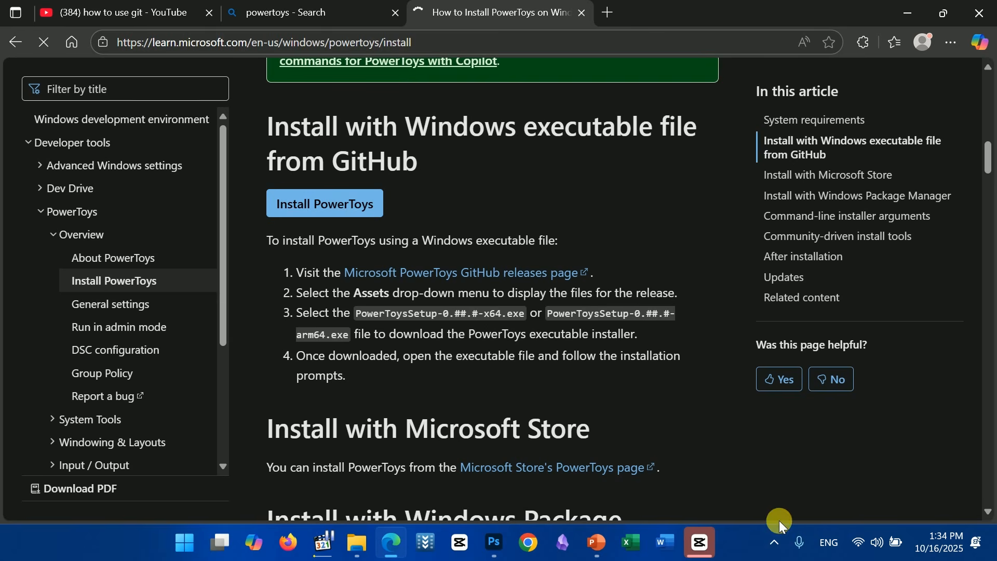
{"action": "left_click", "coordinate": [779, 544]}
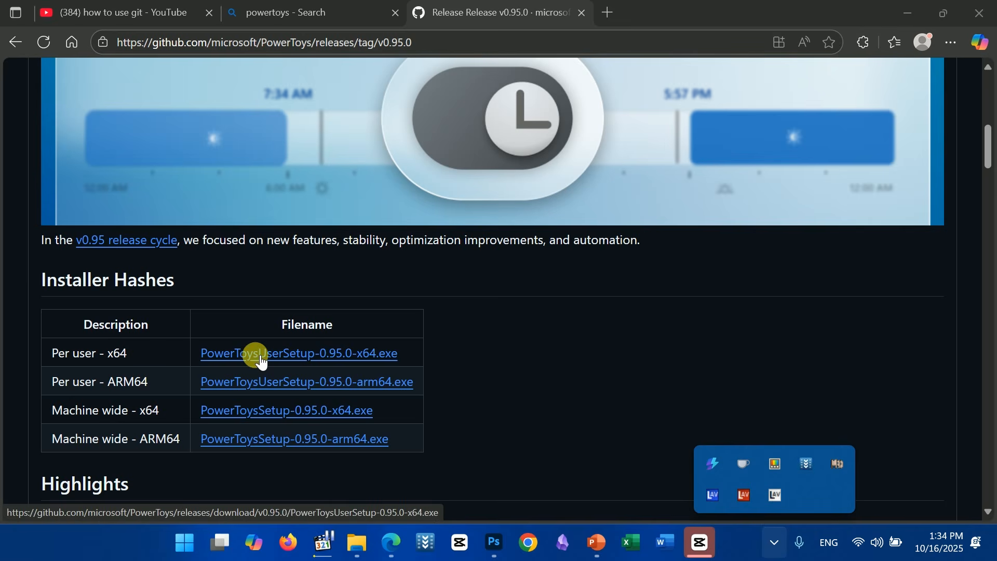
Start downloading the per-user x64 installer PowerToysUserSetup-0.95.0-x64.exe and cancel the download
{"action": "left_click", "coordinate": [312, 363]}
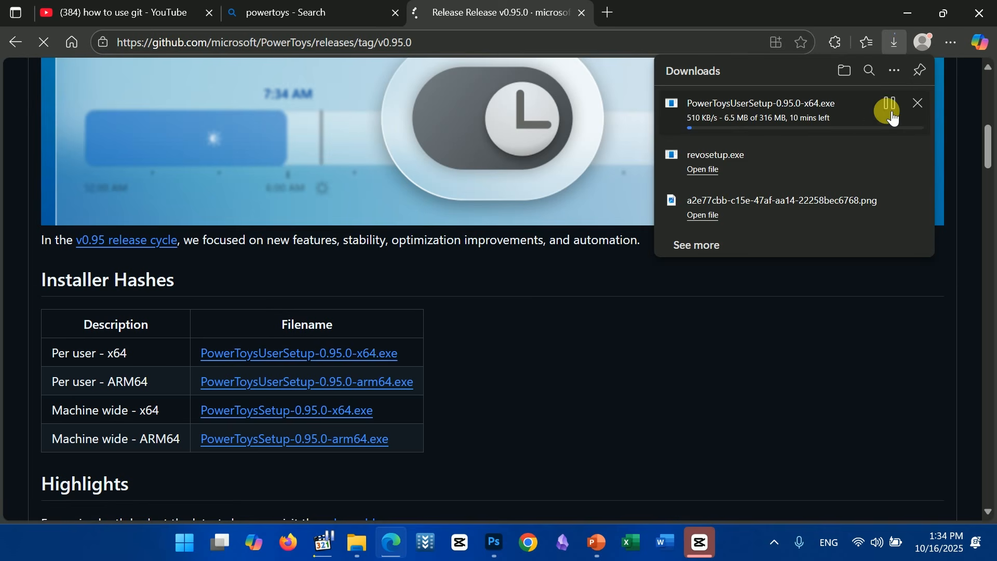
{"action": "left_click", "coordinate": [918, 103]}
{"action": "left_click", "coordinate": [799, 297]}
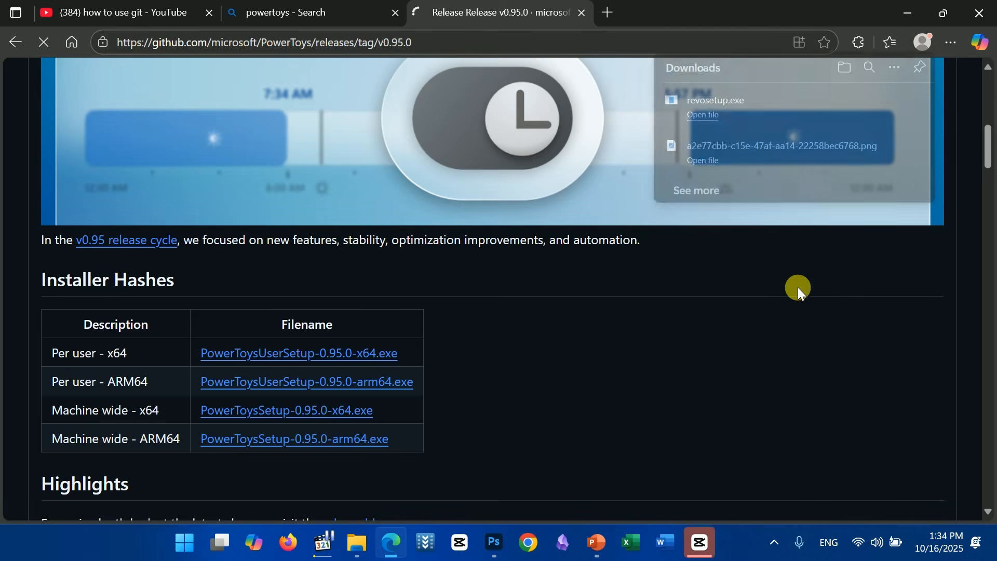
Show the desktop, open PowerToys quick access, and look through its tools and the full list of utilities
{"action": "key", "text": "super+d"}
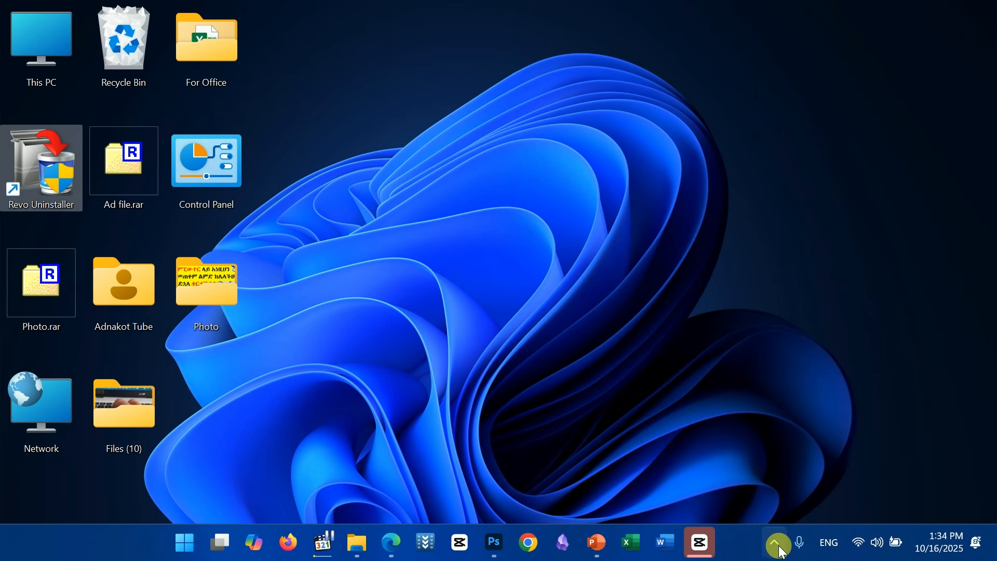
{"action": "left_click", "coordinate": [777, 546]}
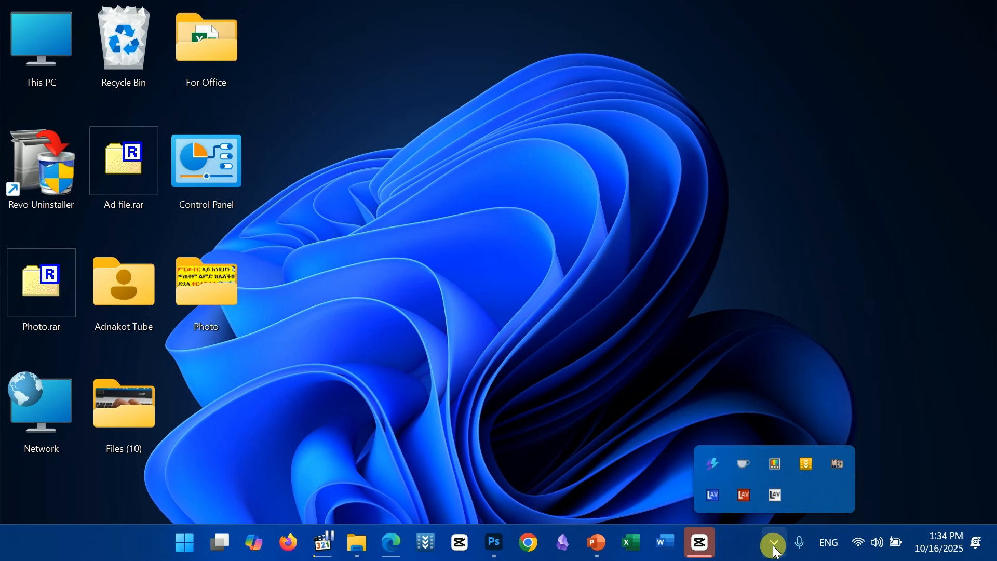
{"action": "left_click", "coordinate": [782, 466]}
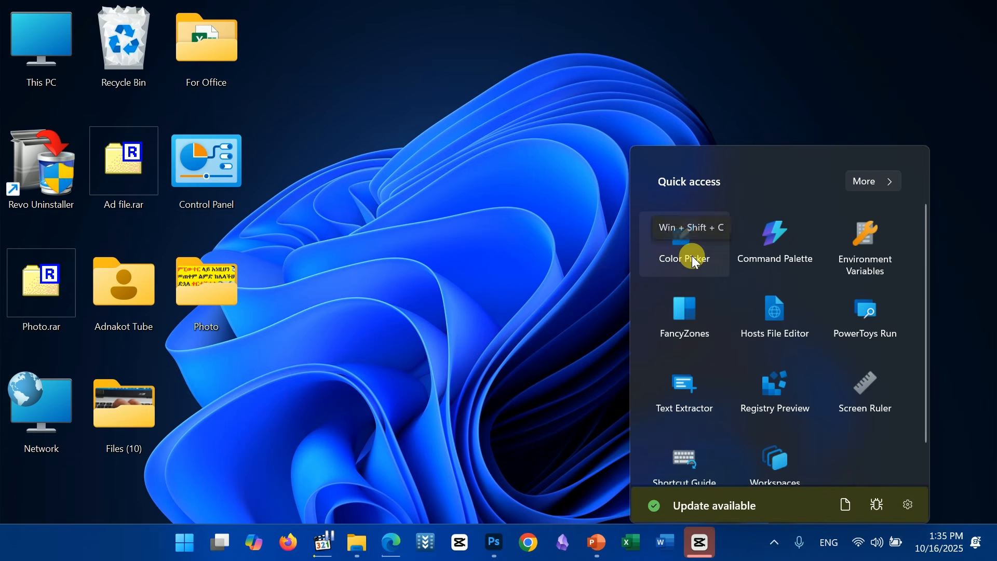
{"action": "scroll", "coordinate": [835, 342], "scroll_direction": "down", "scroll_amount": 1}
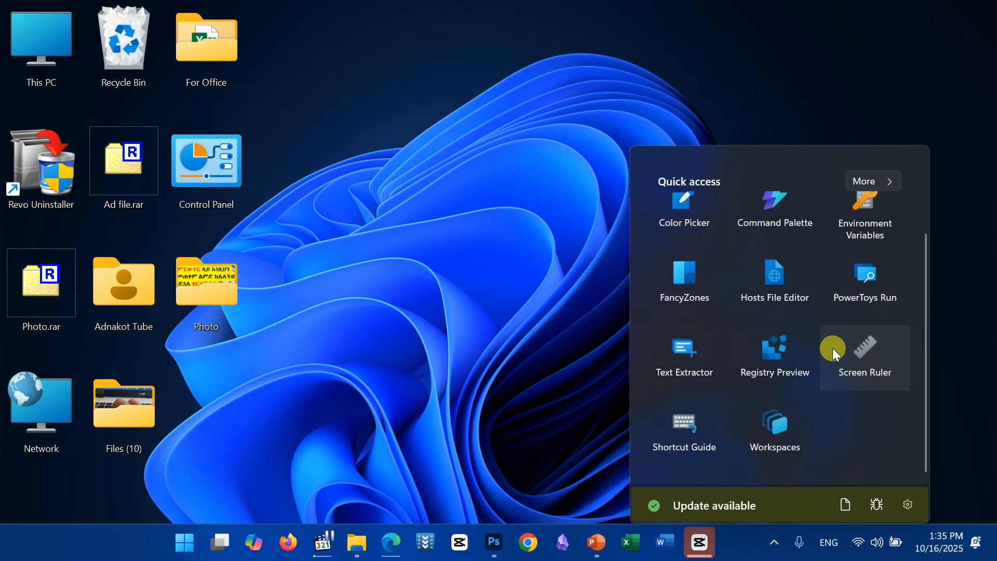
{"action": "left_click", "coordinate": [886, 182]}
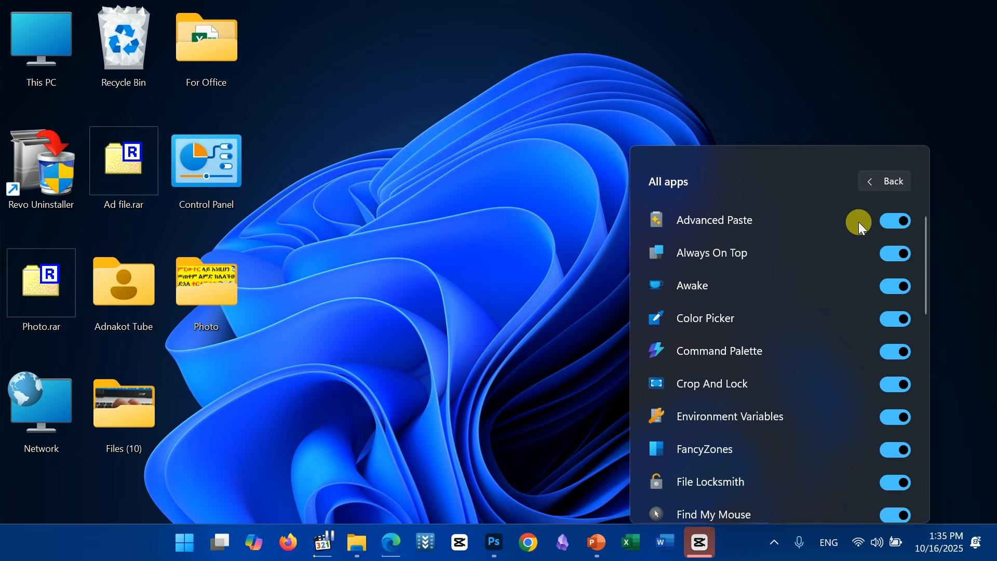
{"action": "scroll", "coordinate": [797, 261], "scroll_direction": "down", "scroll_amount": 8}
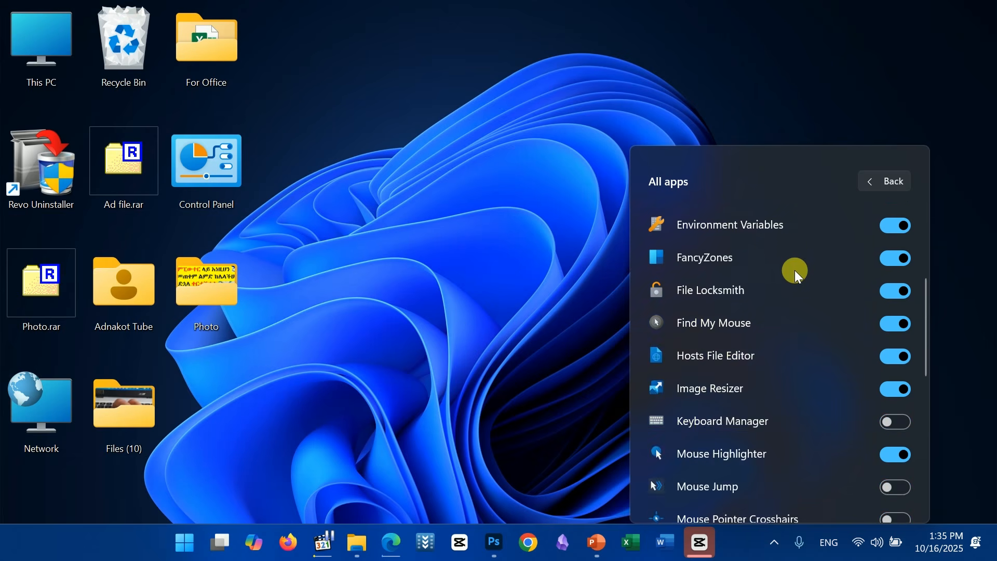
{"action": "scroll", "coordinate": [798, 278], "scroll_direction": "down", "scroll_amount": 2}
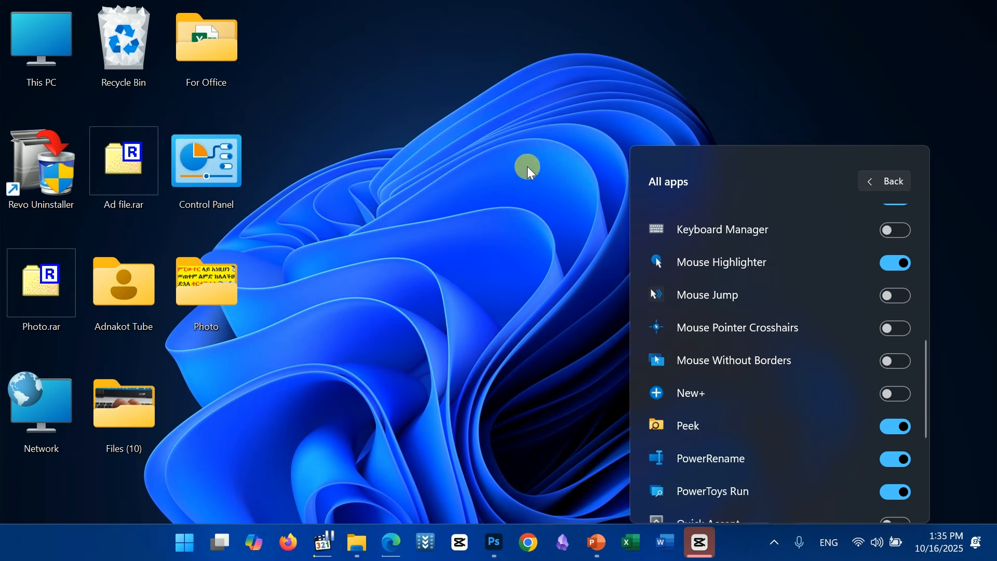
{"action": "scroll", "coordinate": [775, 322], "scroll_direction": "down", "scroll_amount": 4}
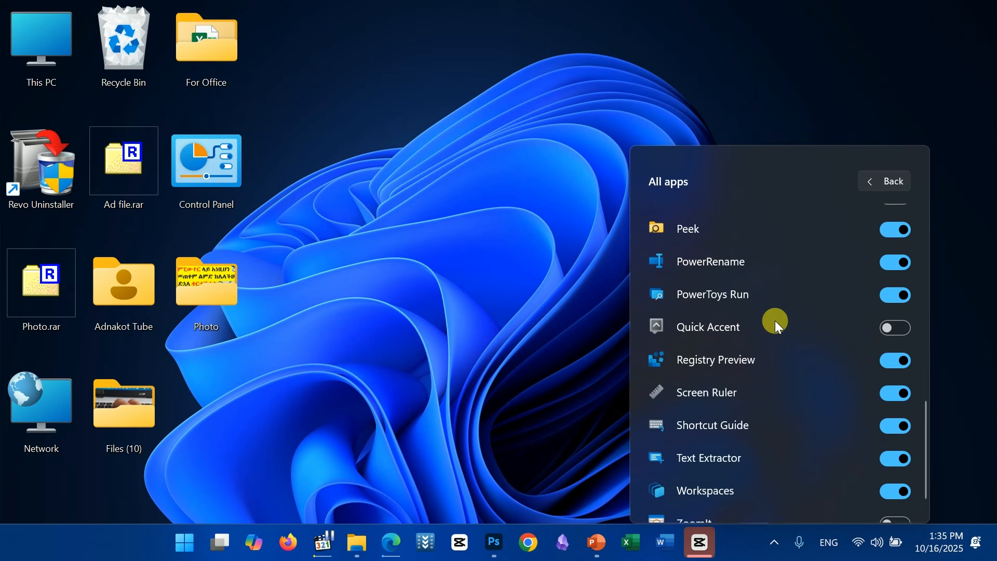
{"action": "scroll", "coordinate": [778, 326], "scroll_direction": "down", "scroll_amount": 1}
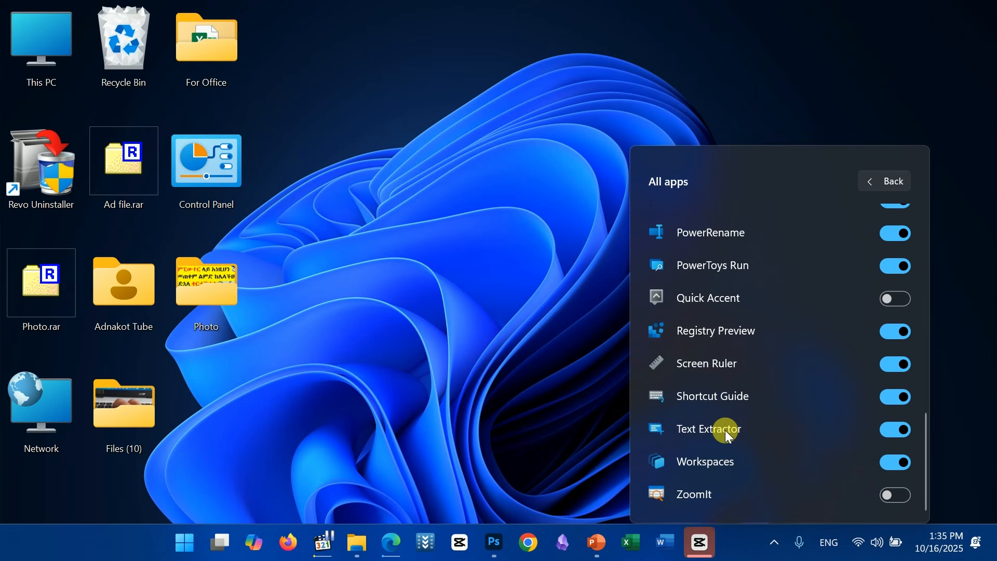
{"action": "left_click", "coordinate": [553, 379]}
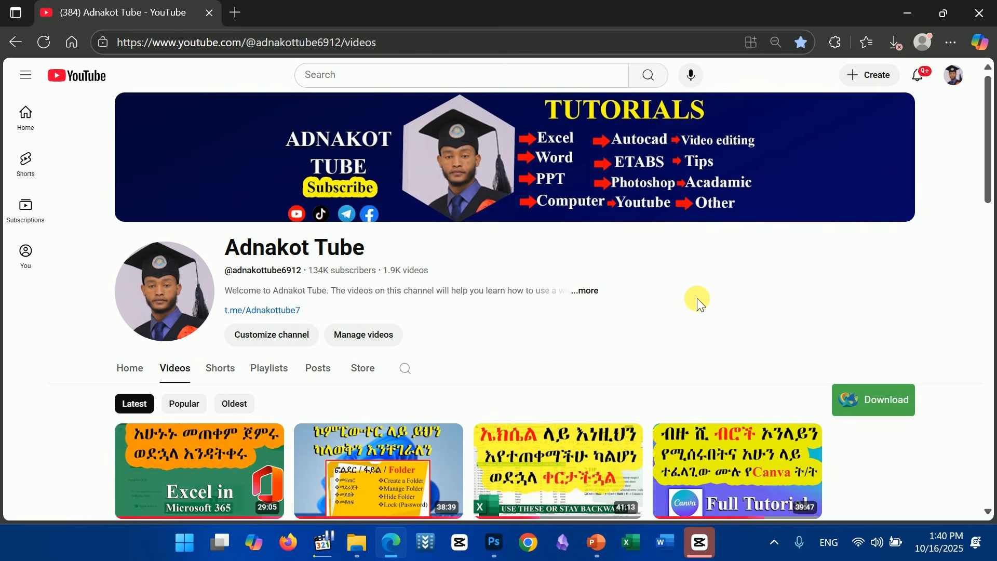
Extract the text "Make Money with AI" from the YouTube video thumbnail with PowerToys Text Extractor and paste it into a blank Word document
{"action": "scroll", "coordinate": [698, 299], "scroll_direction": "down", "scroll_amount": 10}
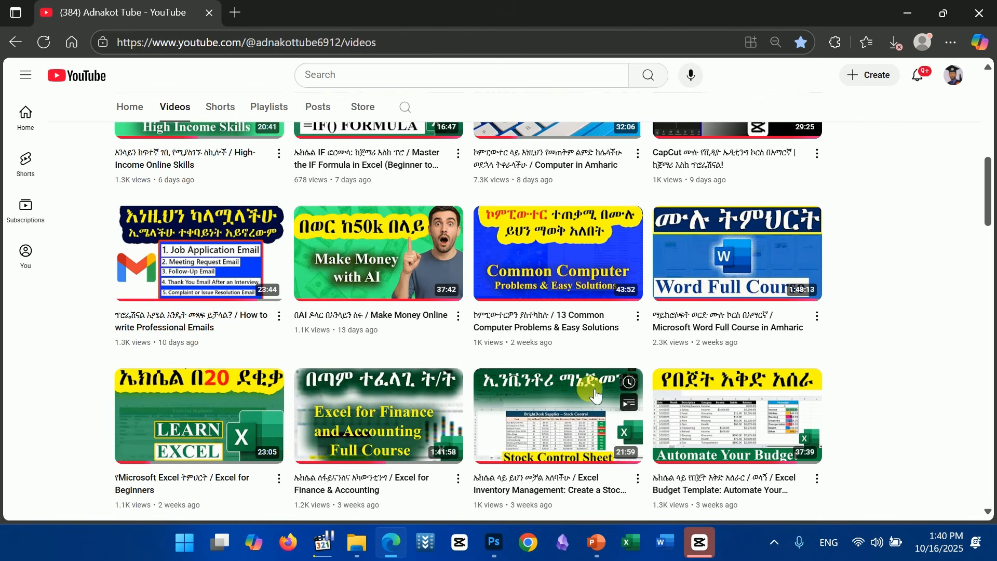
{"action": "left_click", "coordinate": [774, 544]}
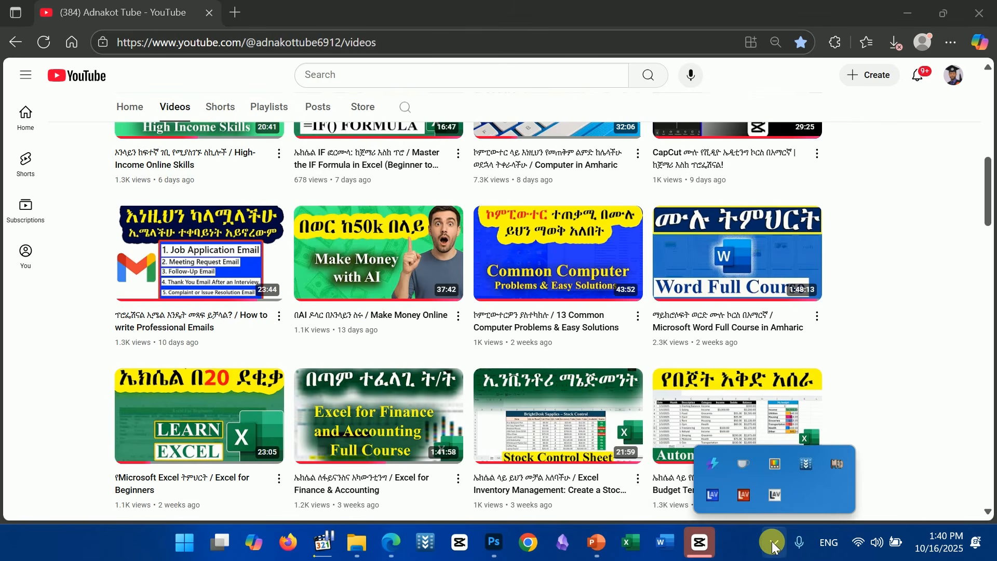
{"action": "left_click", "coordinate": [774, 464]}
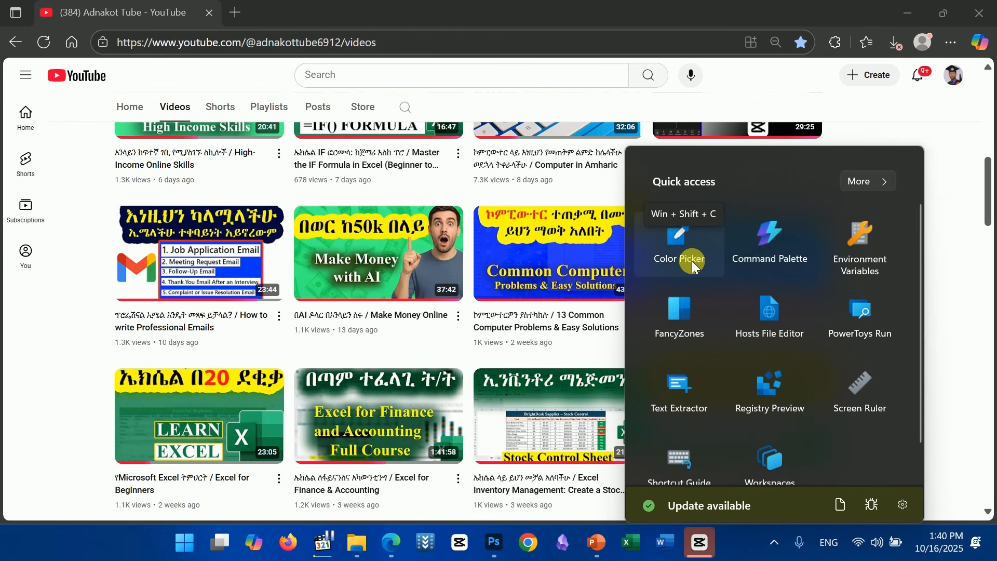
{"action": "scroll", "coordinate": [796, 367], "scroll_direction": "down", "scroll_amount": 1}
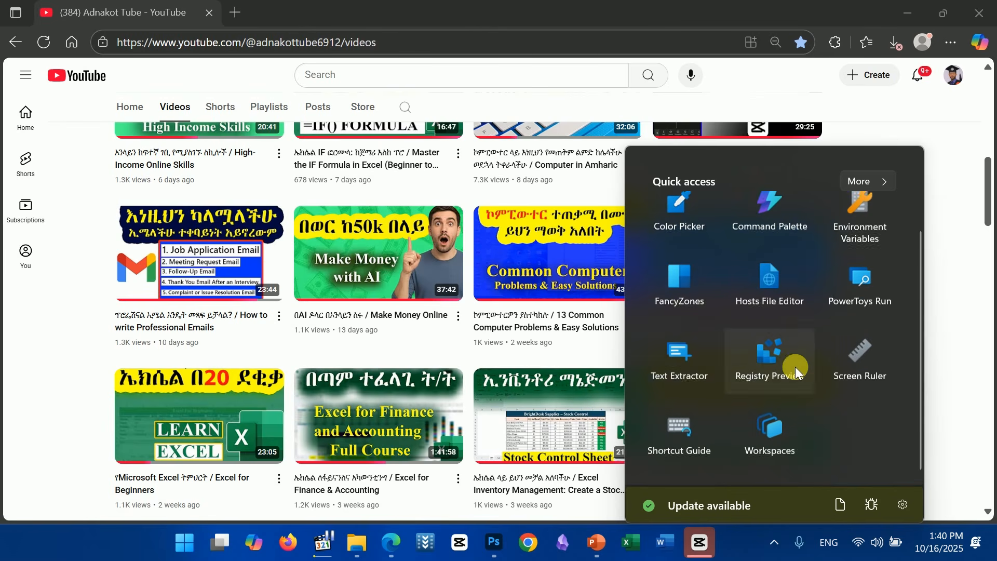
{"action": "left_click", "coordinate": [688, 357]}
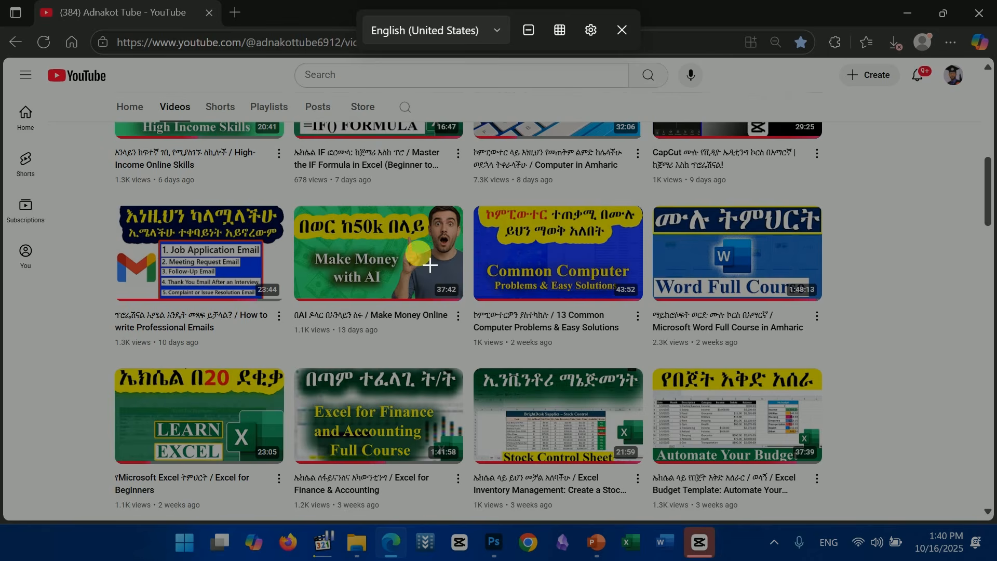
{"action": "left_click_drag", "start_coordinate": [307, 246], "coordinate": [411, 298]}
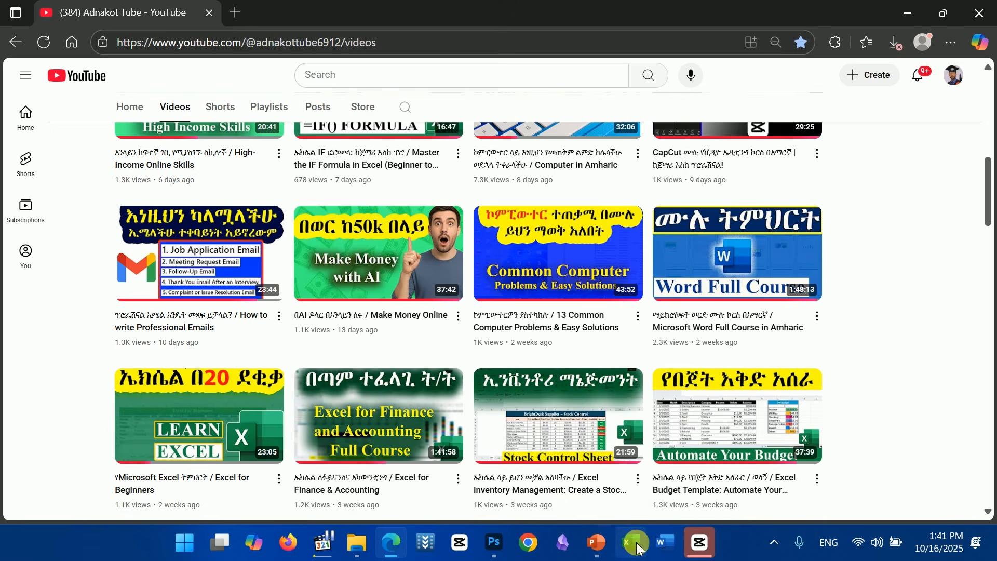
{"action": "left_click", "coordinate": [670, 545]}
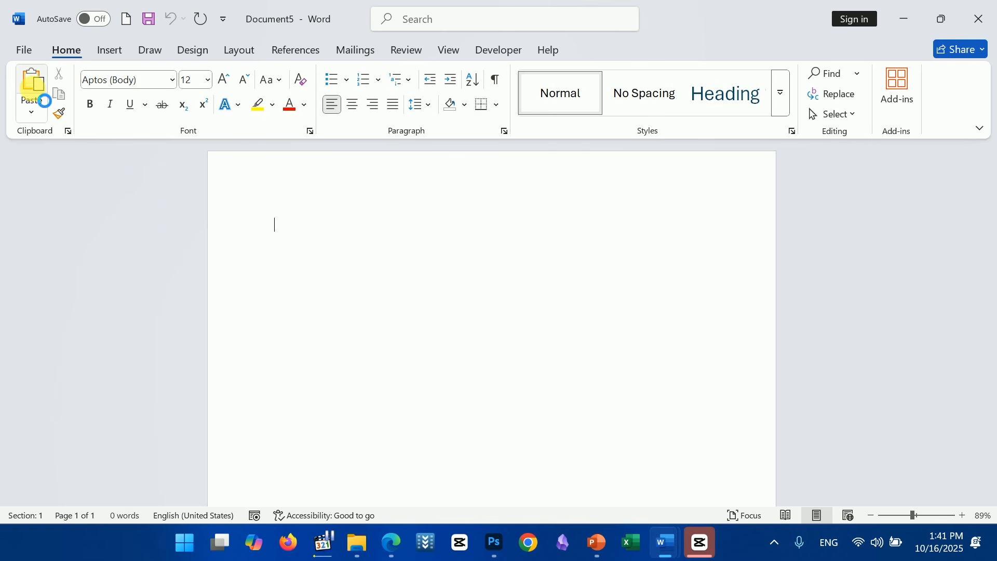
{"action": "left_click", "coordinate": [45, 100]}
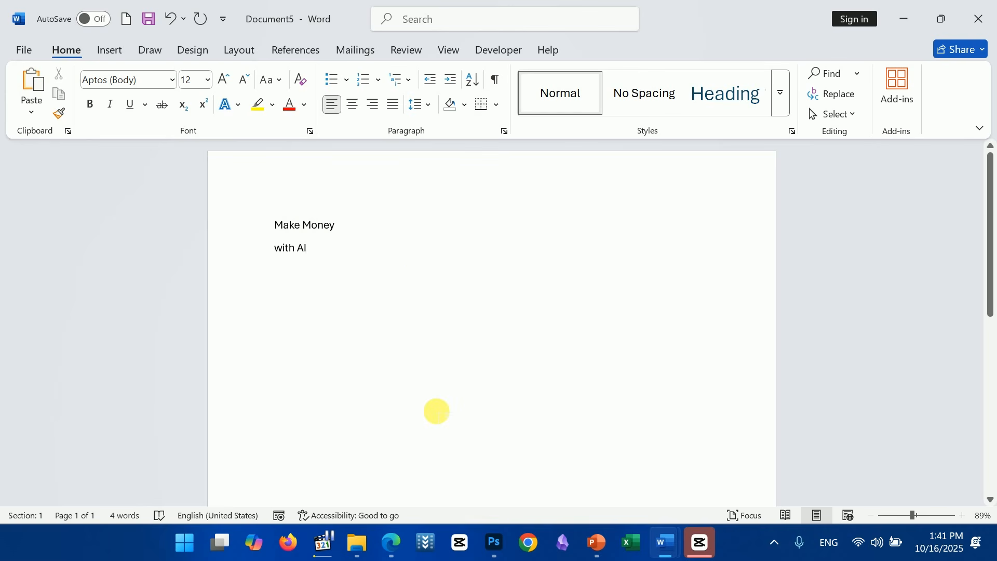
Open Windows Settings and capture the category names from "Bluetooth & devices" through "Apps" with PowerToys Text Extractor
{"action": "left_click", "coordinate": [391, 539]}
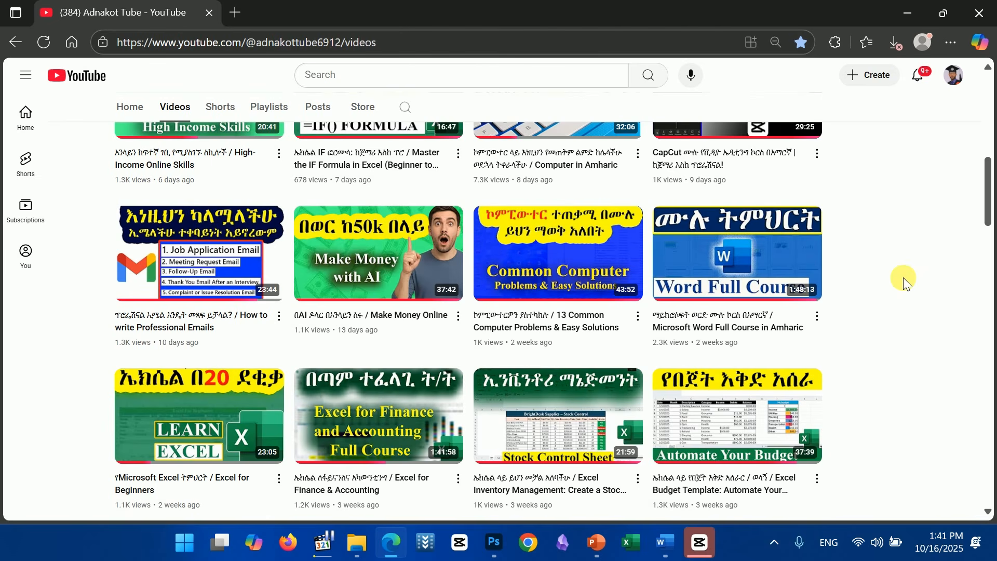
{"action": "key", "text": "super+i"}
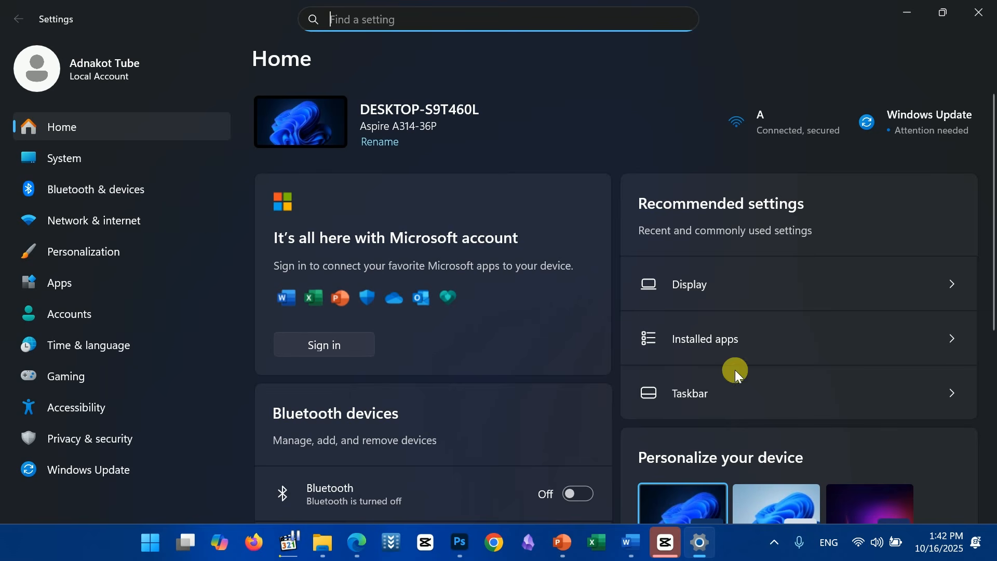
{"action": "left_click", "coordinate": [776, 539]}
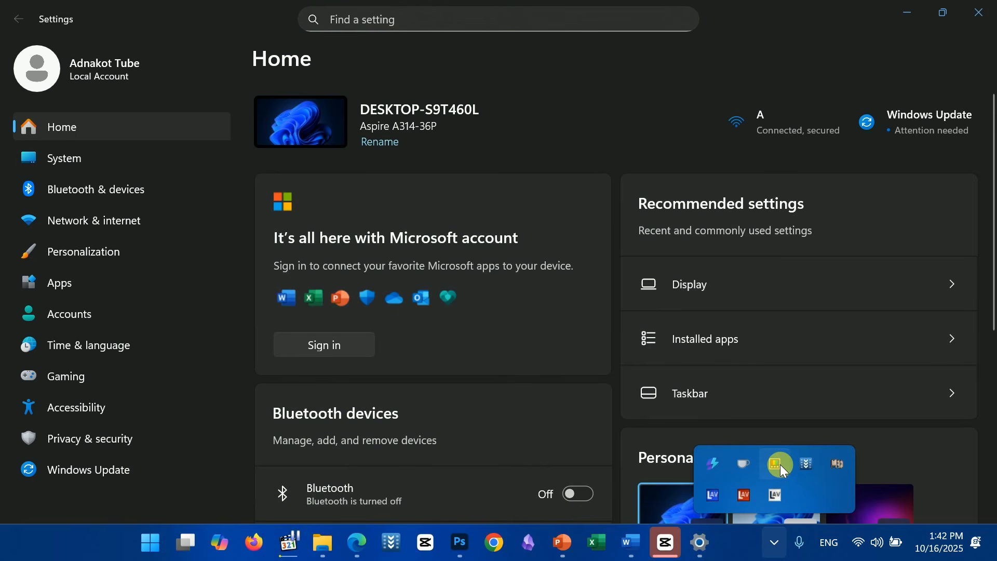
{"action": "left_click", "coordinate": [780, 465]}
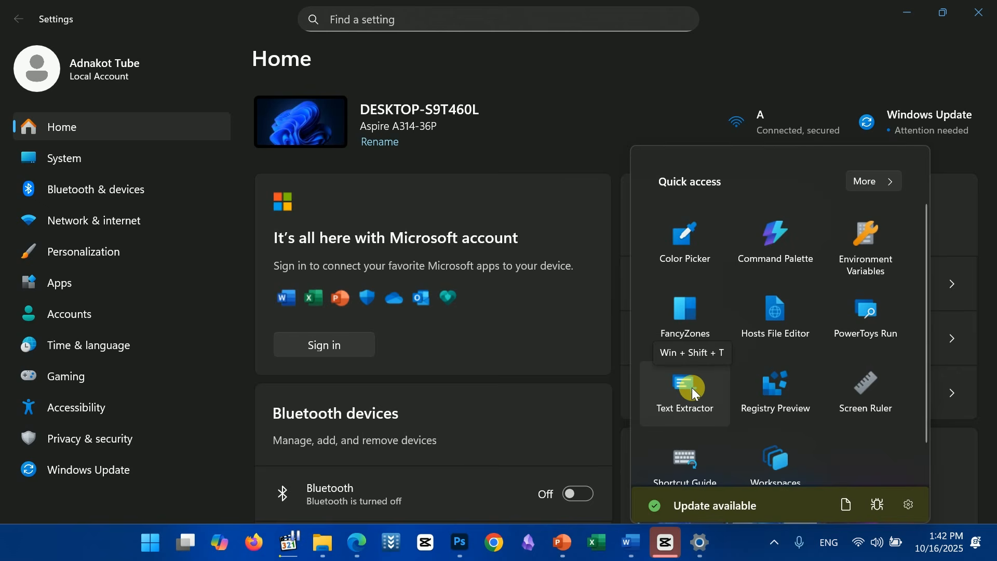
{"action": "left_click", "coordinate": [692, 390]}
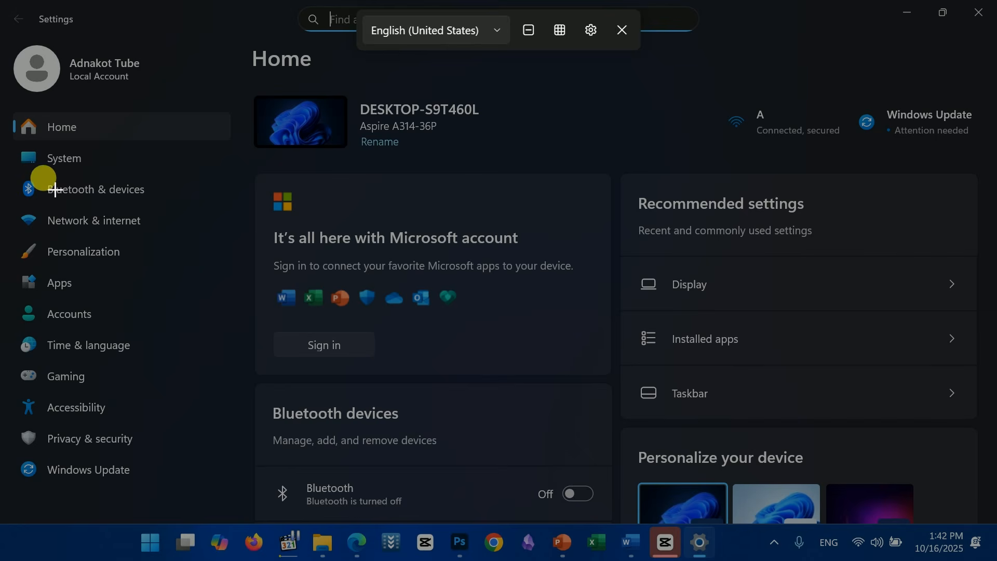
{"action": "left_click_drag", "start_coordinate": [43, 177], "coordinate": [153, 300]}
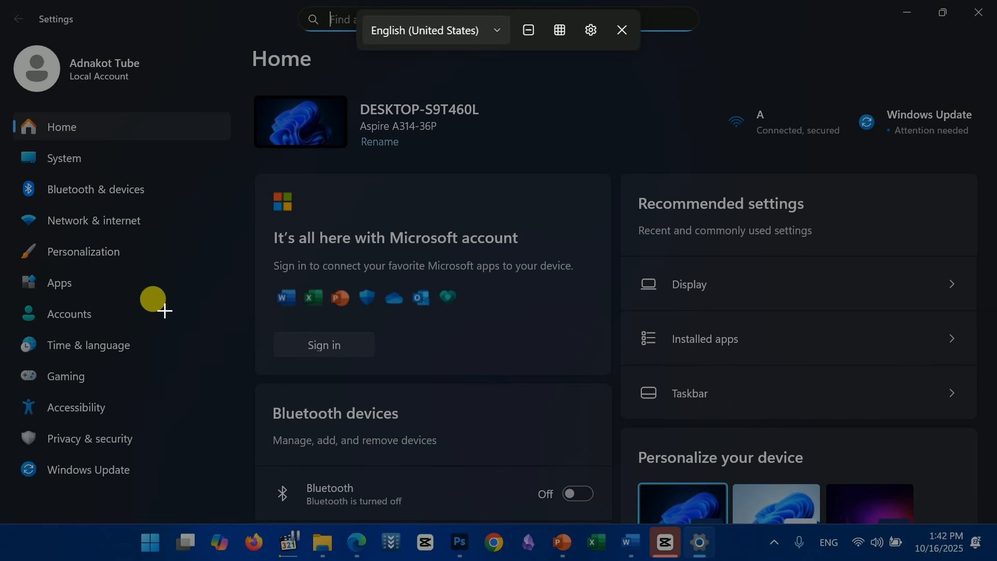
Paste the captured Settings category names below "with AI" in the Word document and select the pasted lines
{"action": "left_click", "coordinate": [627, 548]}
{"action": "left_click", "coordinate": [775, 447]}
{"action": "type", "text": "Bluetooth & devices Network & internet Personalization Apps"}
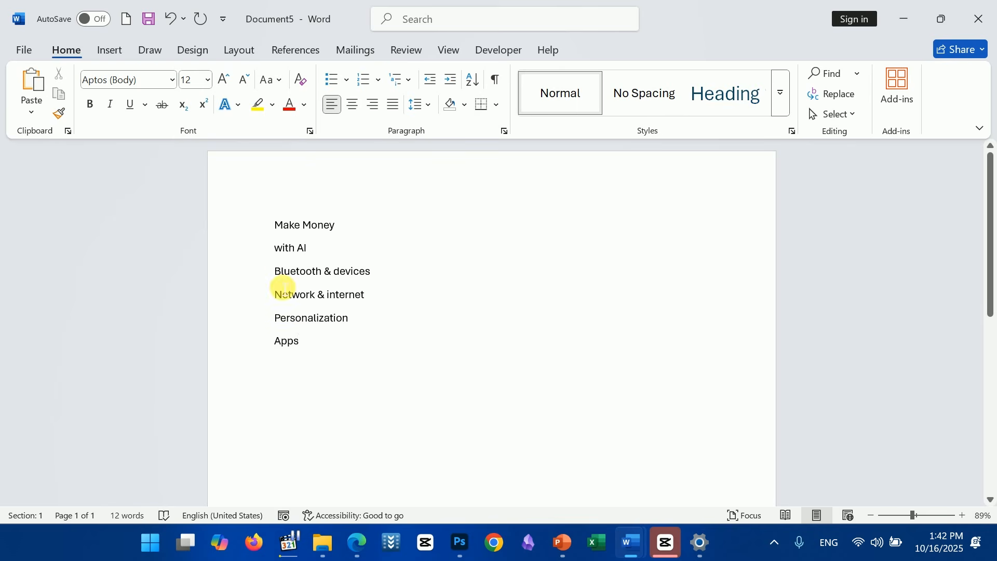
{"action": "left_click_drag", "start_coordinate": [280, 277], "coordinate": [337, 383]}
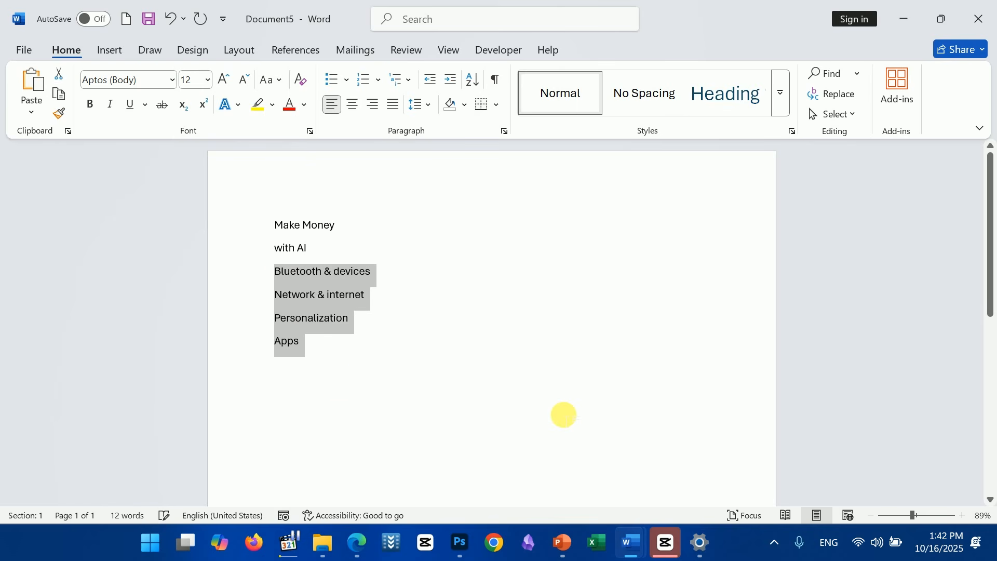
Return to YouTube in the browser and search for "Adnakot tube powertoys"
{"action": "left_click", "coordinate": [564, 414]}
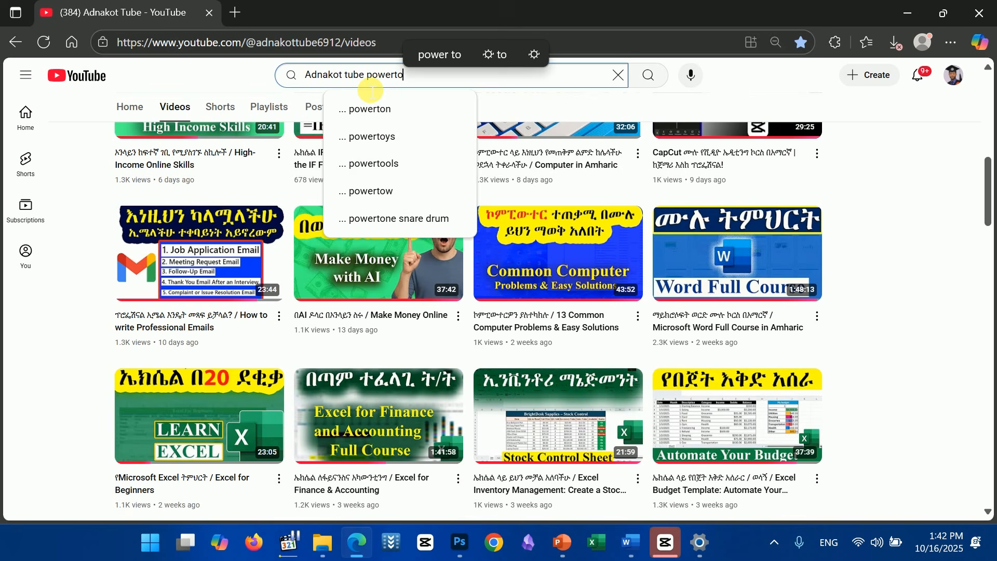
{"action": "type", "text": "ys"}
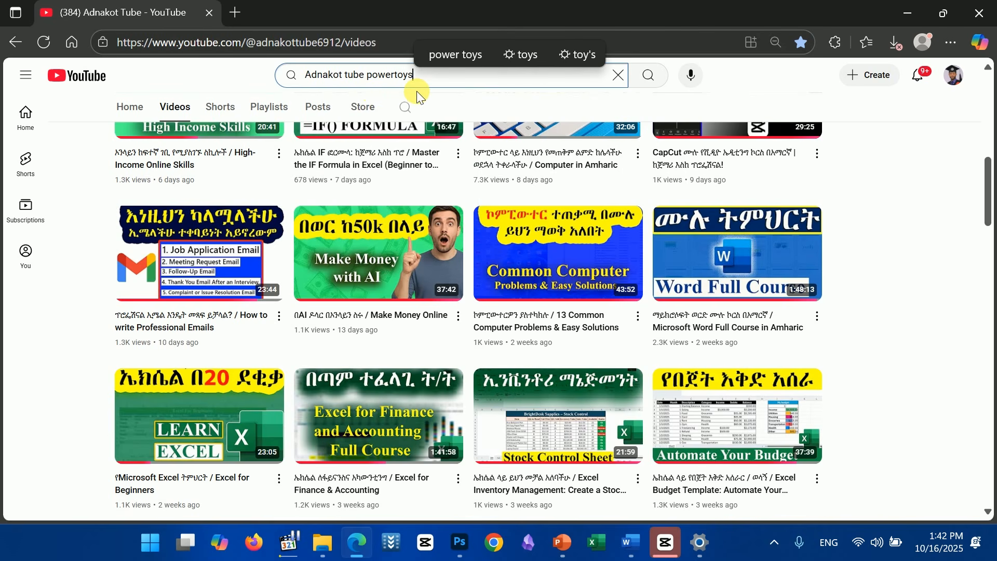
{"action": "key", "text": "Return"}
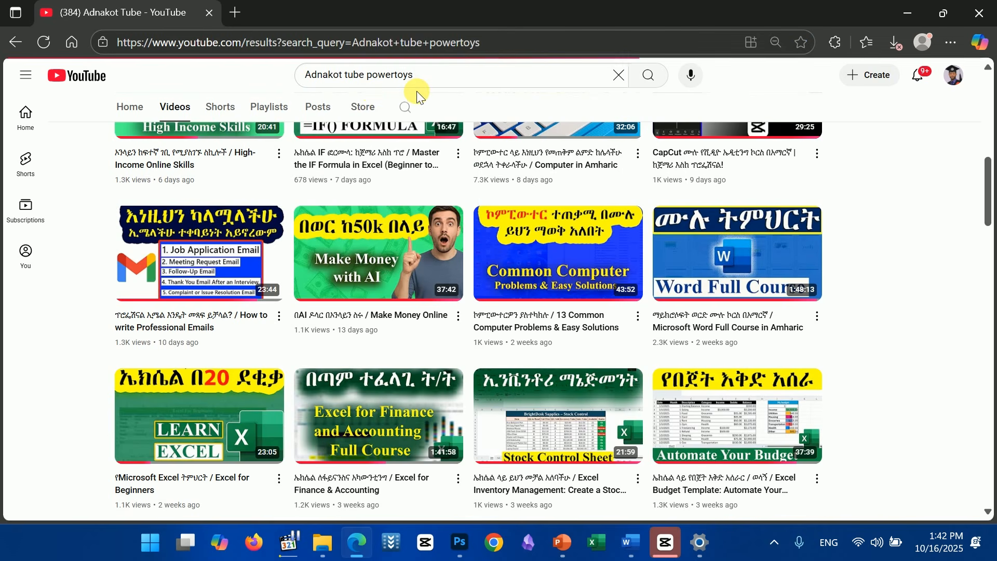